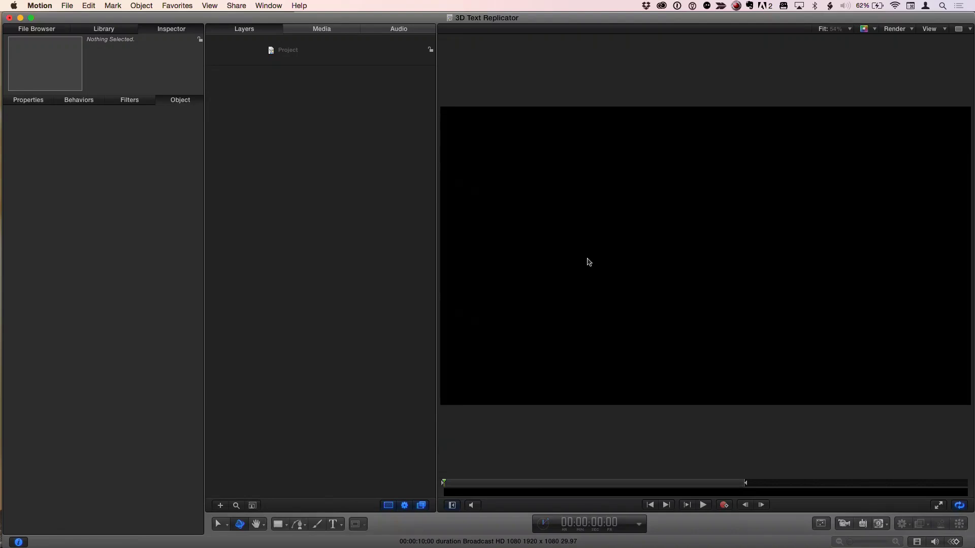
# Create an empty text layer at the centre of the canvas with the Text tool
pyautogui.press('t')
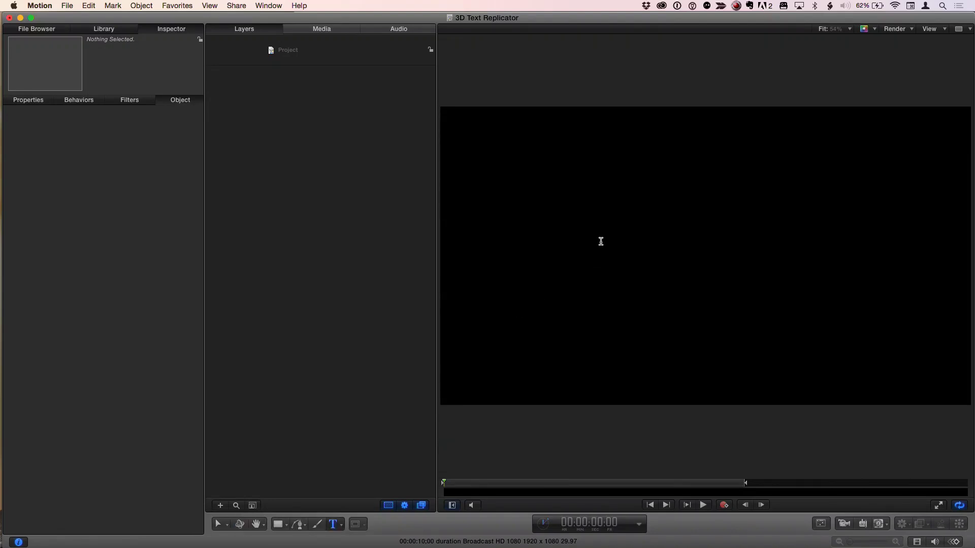
pyautogui.click(630, 259)
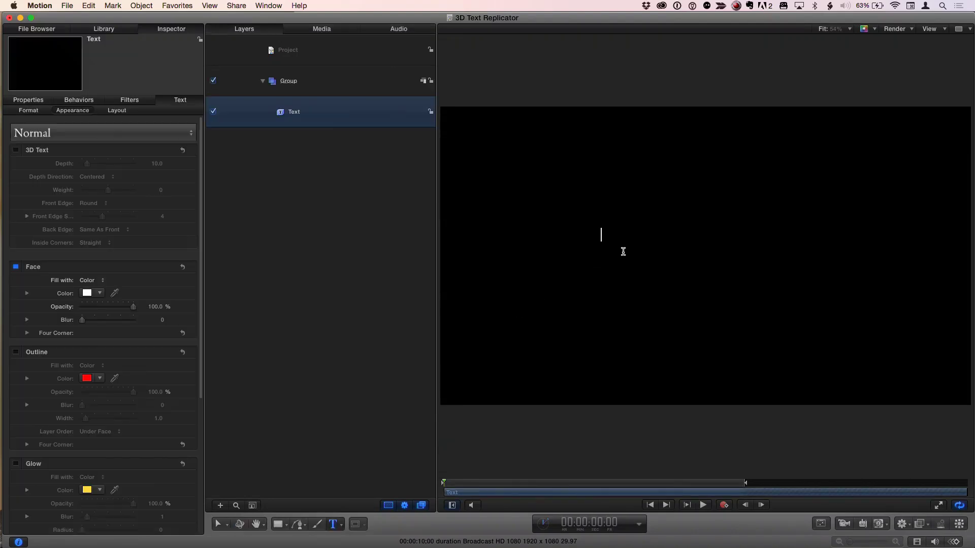
# Copy the solid square glyph from Webdings in Font Book's Symbol Fonts, then return to Motion
pyautogui.press('super+Tab')
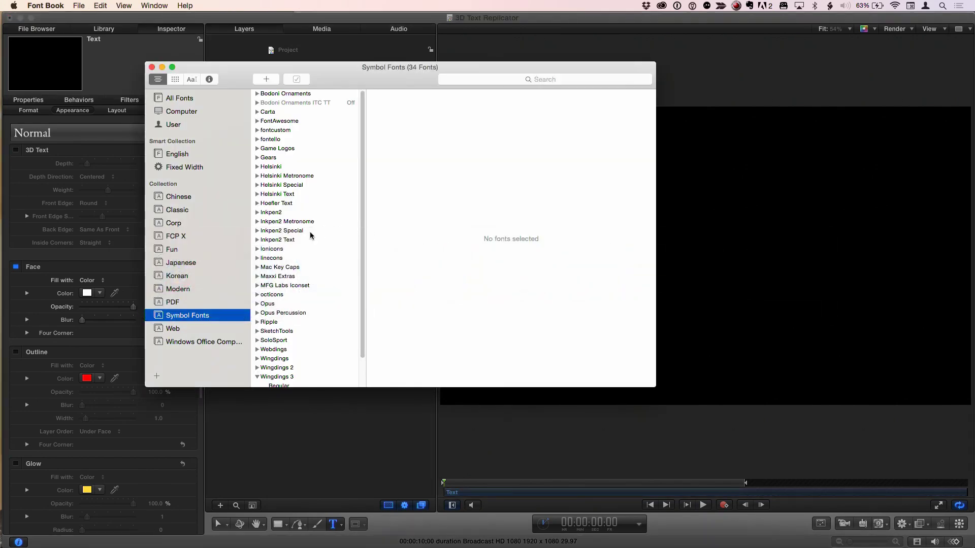
pyautogui.scroll(-3, 293, 283)
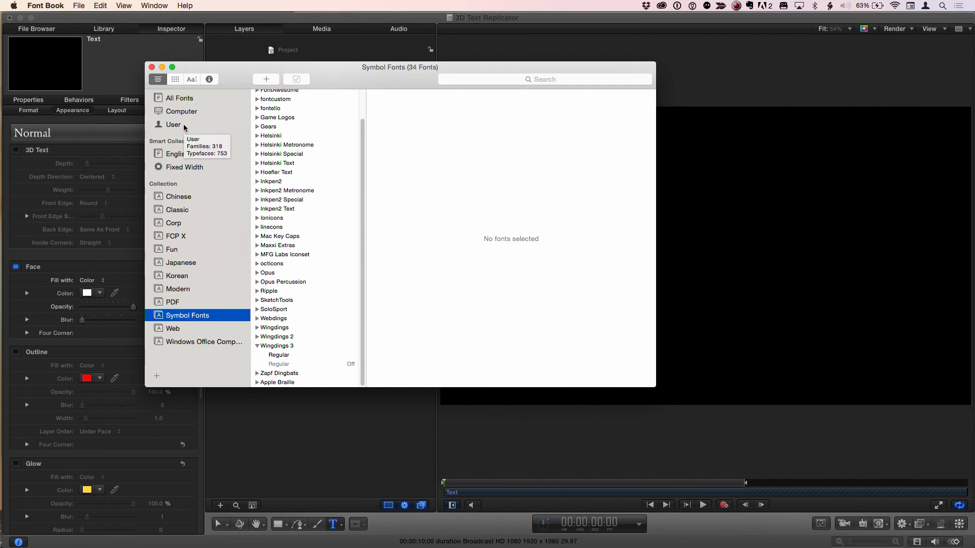
pyautogui.click(282, 319)
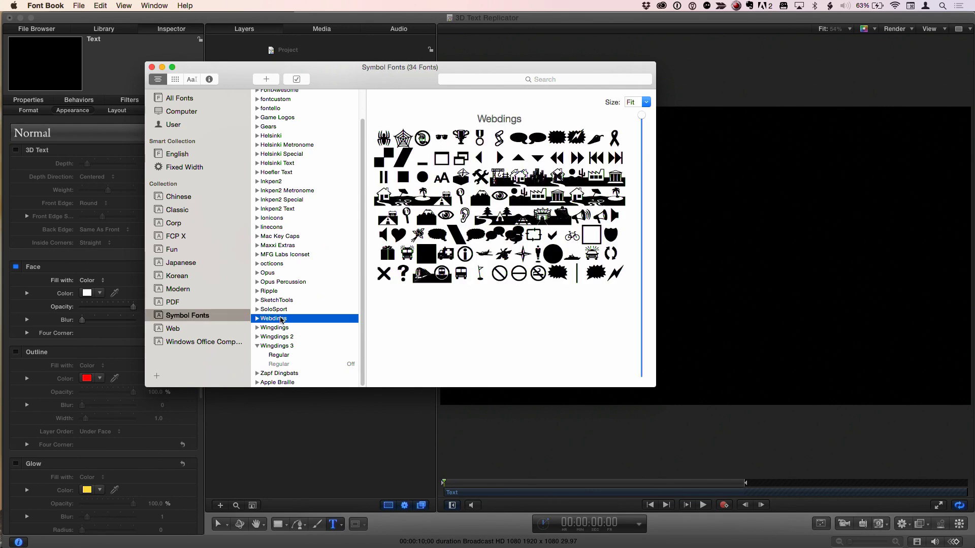
pyautogui.click(398, 176)
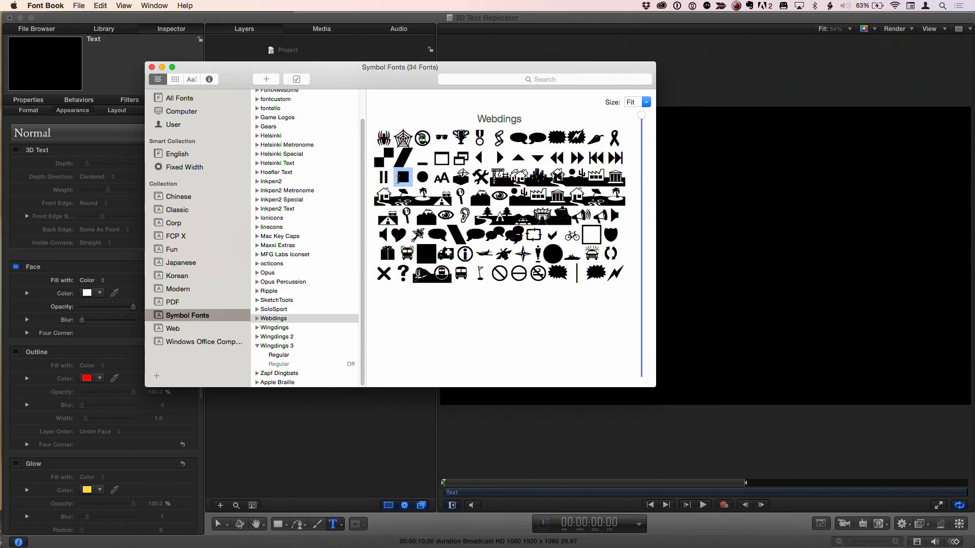
pyautogui.press('super+c')
pyautogui.press('super+Tab')
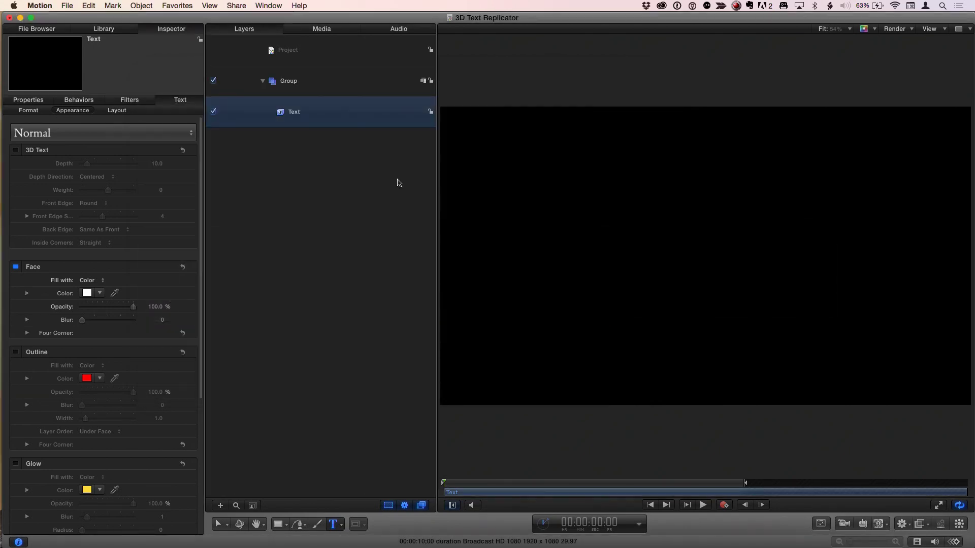
# Paste the Webdings square into the text layer and set its size to 374
pyautogui.press('super+v')
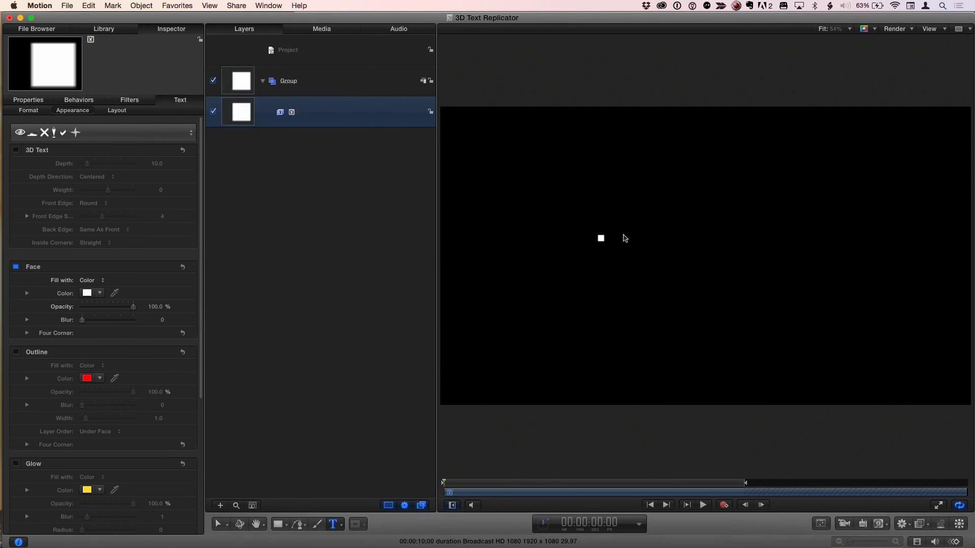
pyautogui.press('q')
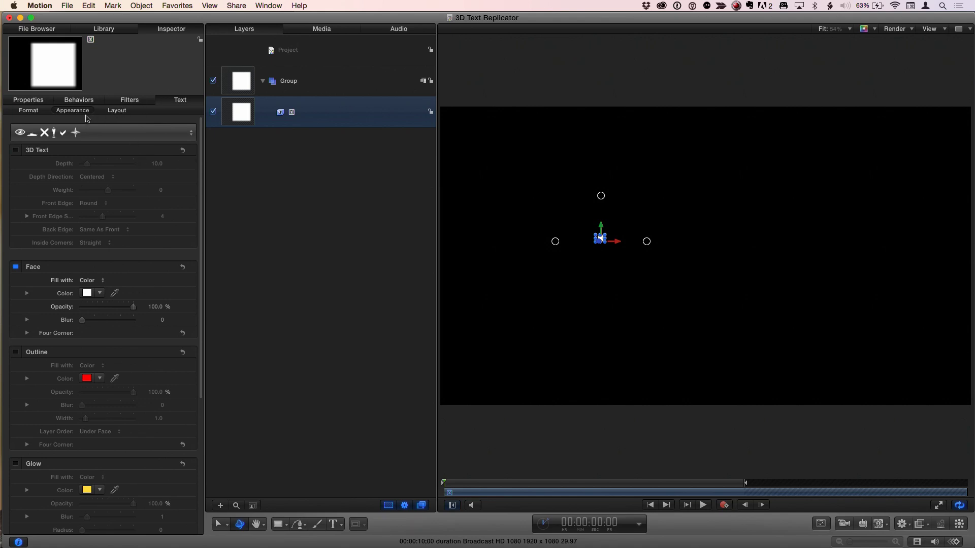
pyautogui.click(34, 114)
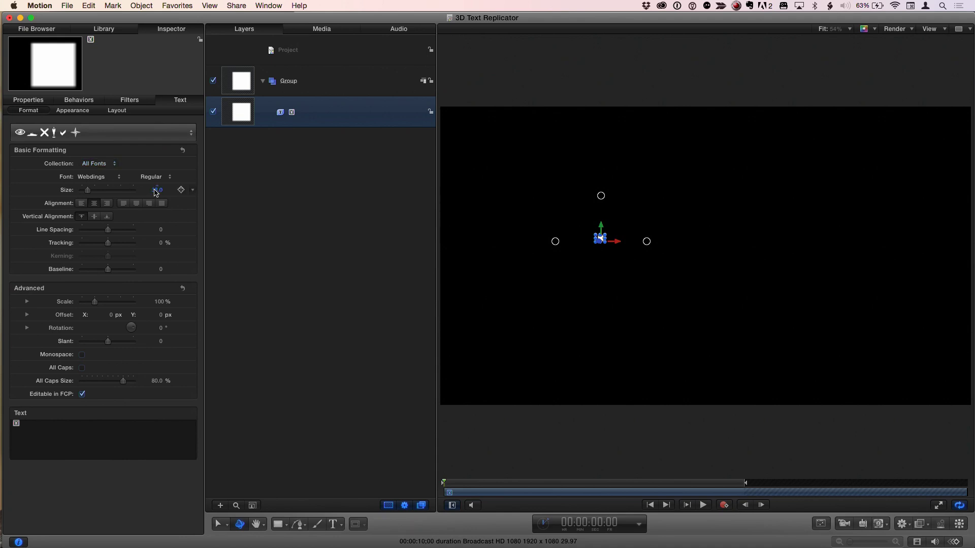
pyautogui.moveTo(155, 193)
pyautogui.mouseDown()
pyautogui.moveTo(198, 193)
pyautogui.moveTo(151, 190)
pyautogui.mouseUp()
pyautogui.moveTo(589, 220); pyautogui.dragTo(654, 232)
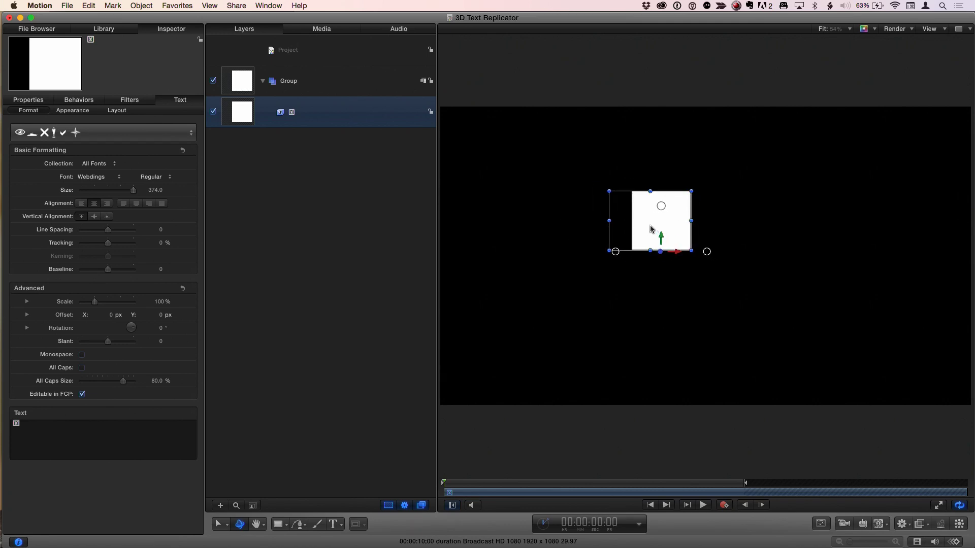
# Move the text's anchor point to the square's centre and nudge the square slightly left and down
pyautogui.rightClick(651, 228)
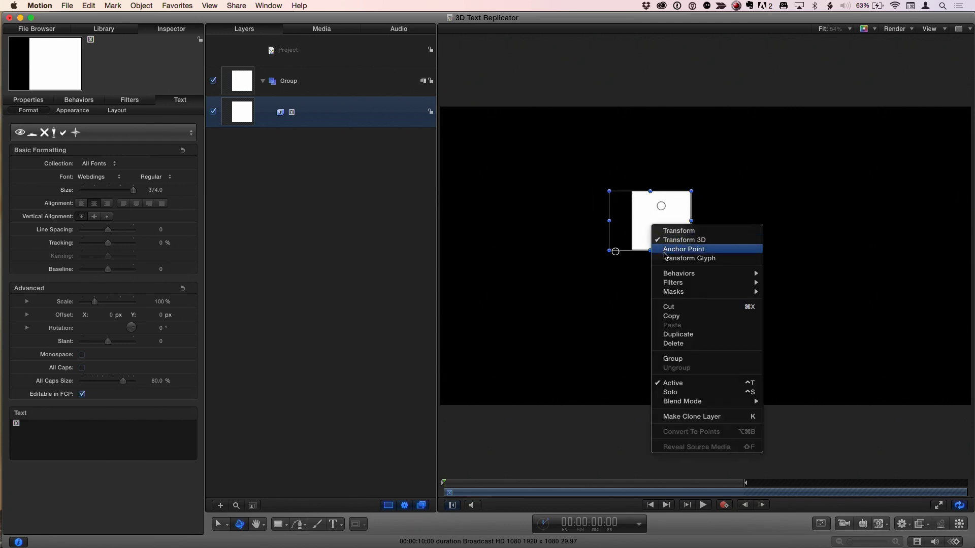
pyautogui.click(684, 248)
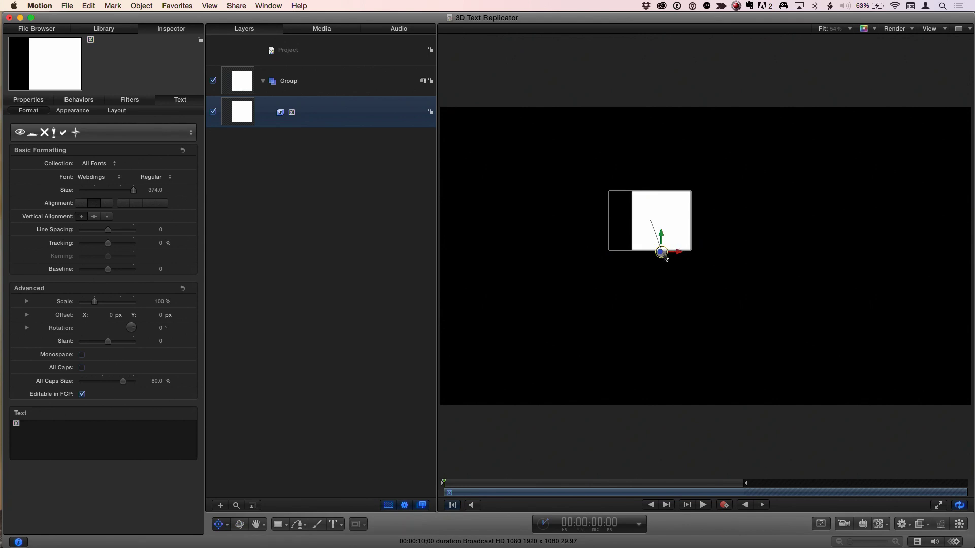
pyautogui.moveTo(664, 253); pyautogui.dragTo(666, 228)
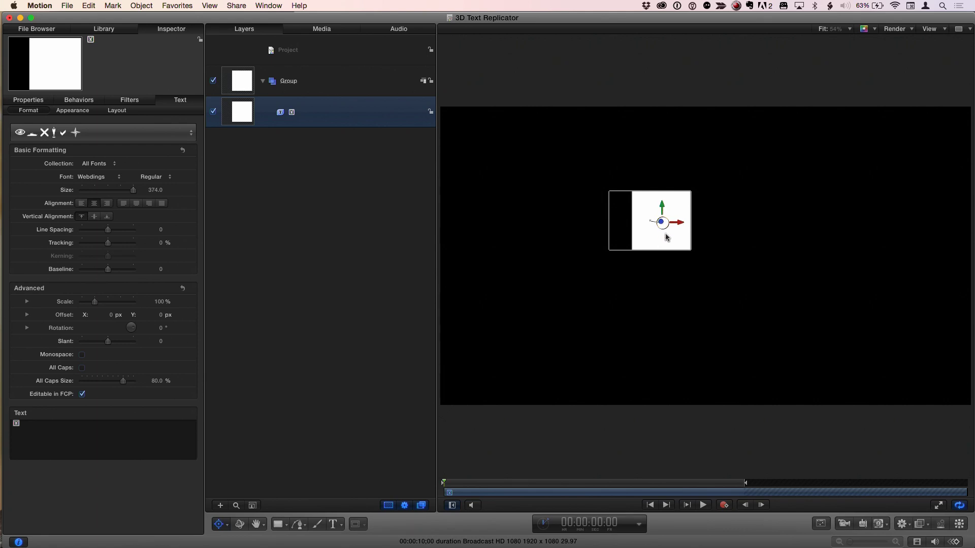
pyautogui.press('q')
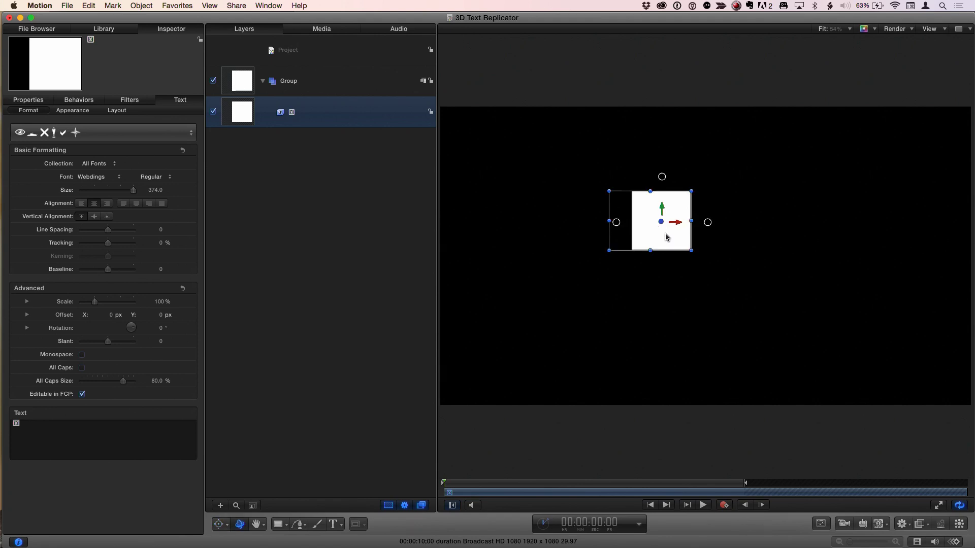
pyautogui.moveTo(665, 233)
pyautogui.mouseDown()
pyautogui.moveTo(687, 258)
pyautogui.moveTo(660, 240)
pyautogui.mouseUp()
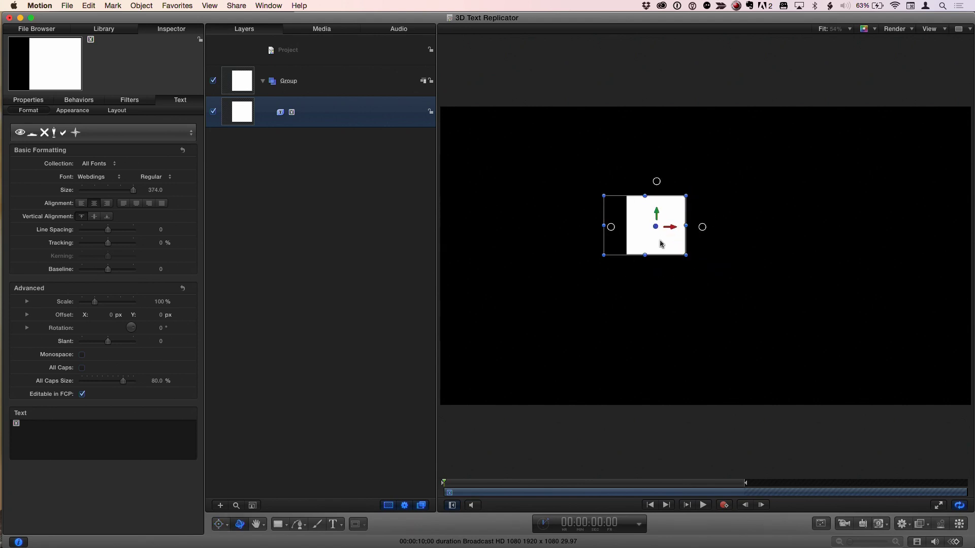
# Enable 3D Text with depth 39 and apply the Stone > Travertine material
pyautogui.click(73, 111)
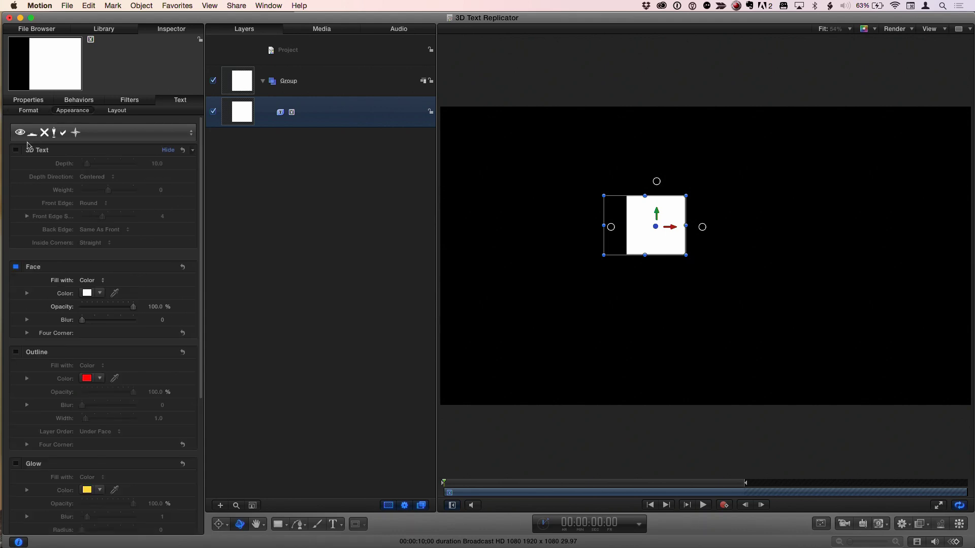
pyautogui.click(16, 150)
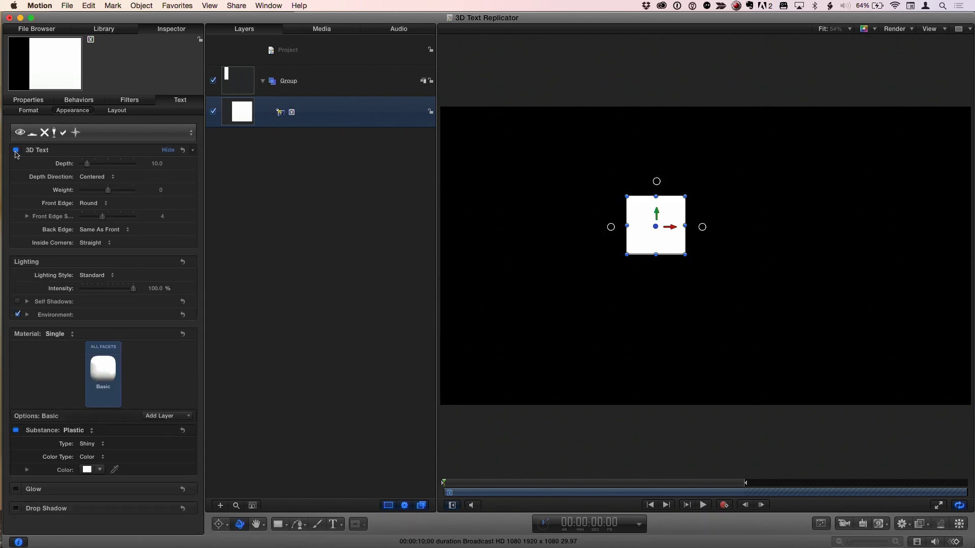
pyautogui.moveTo(88, 166); pyautogui.dragTo(103, 164)
pyautogui.click(102, 370)
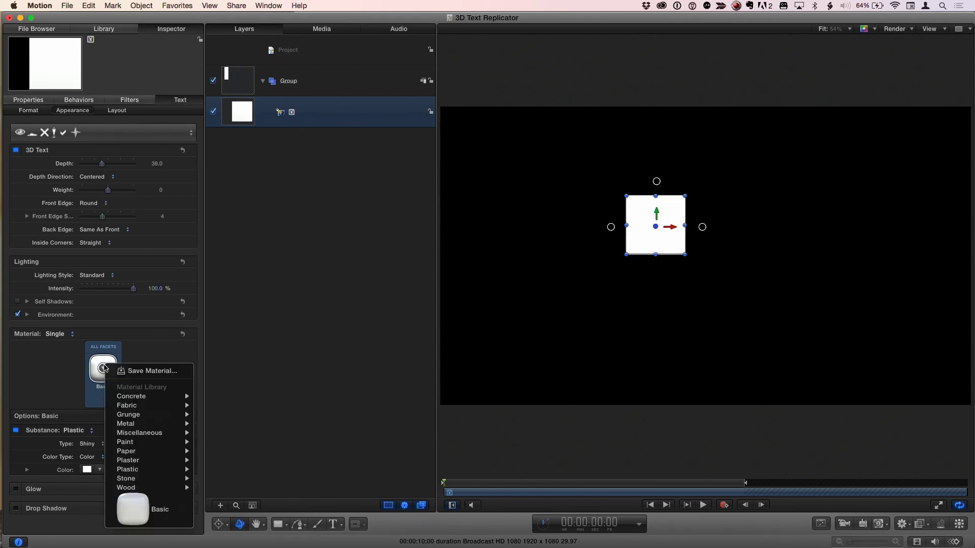
pyautogui.moveTo(145, 480)
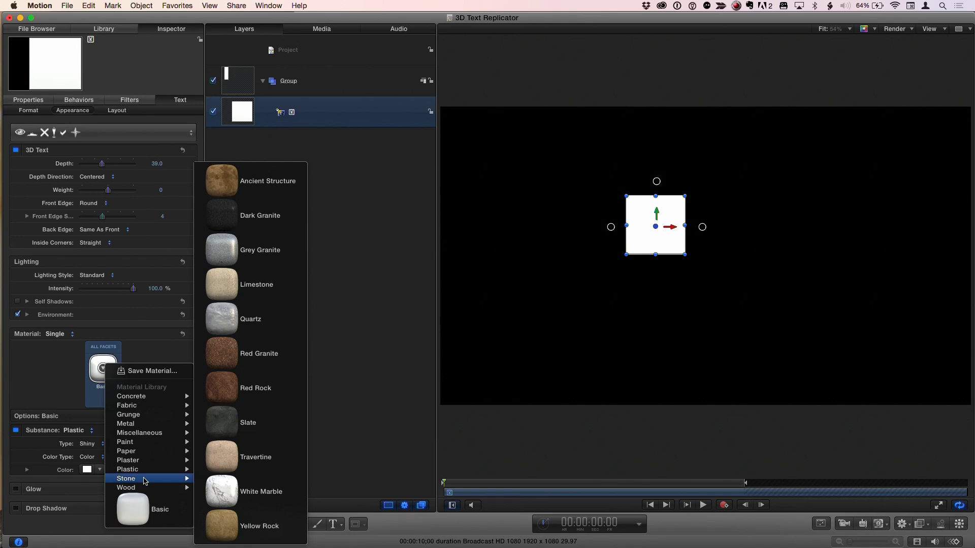
pyautogui.click(245, 460)
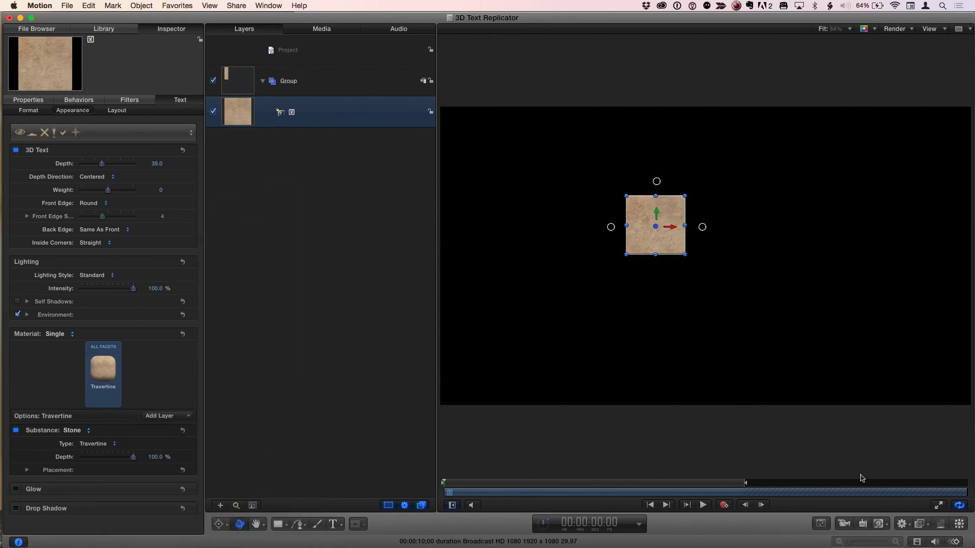
pyautogui.click(844, 524)
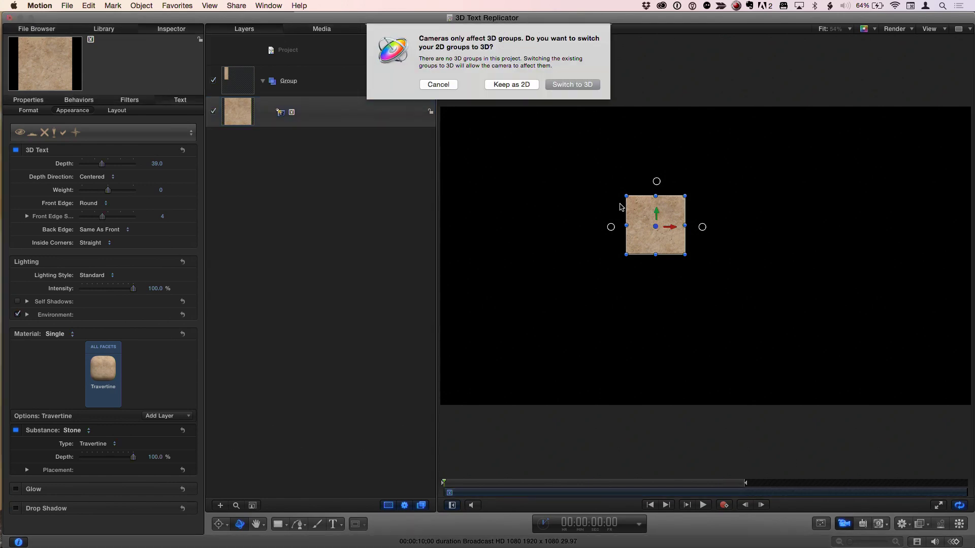
pyautogui.click(572, 84)
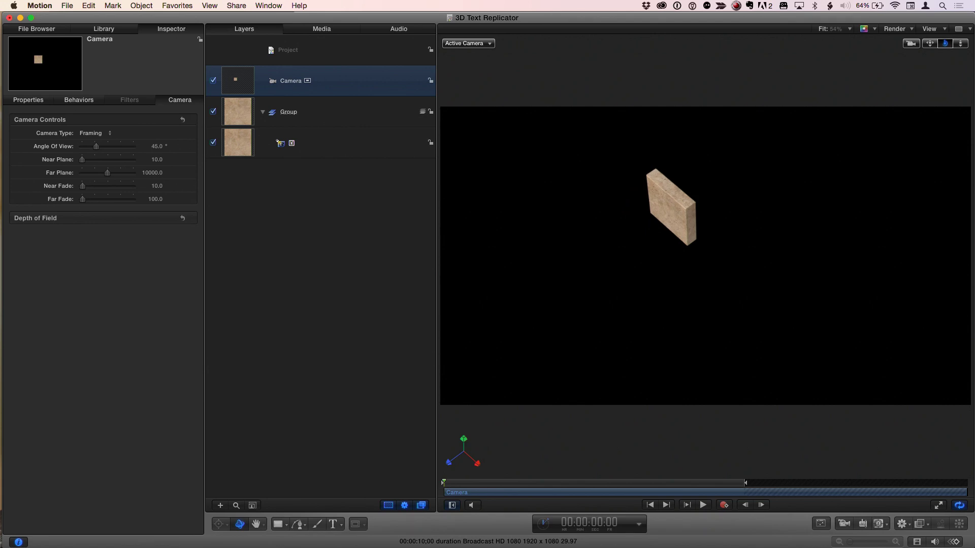
pyautogui.moveTo(945, 43); pyautogui.dragTo(769, 76)
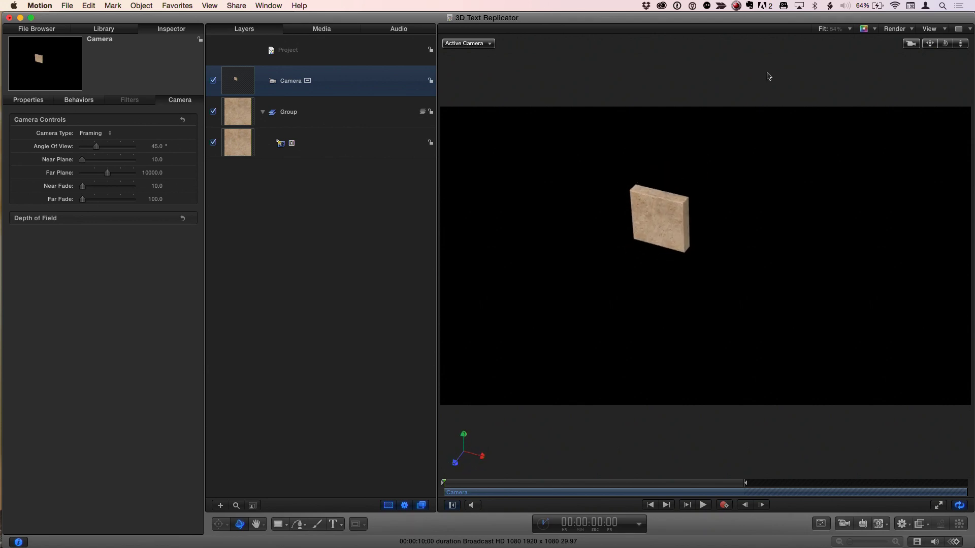
pyautogui.click(322, 146)
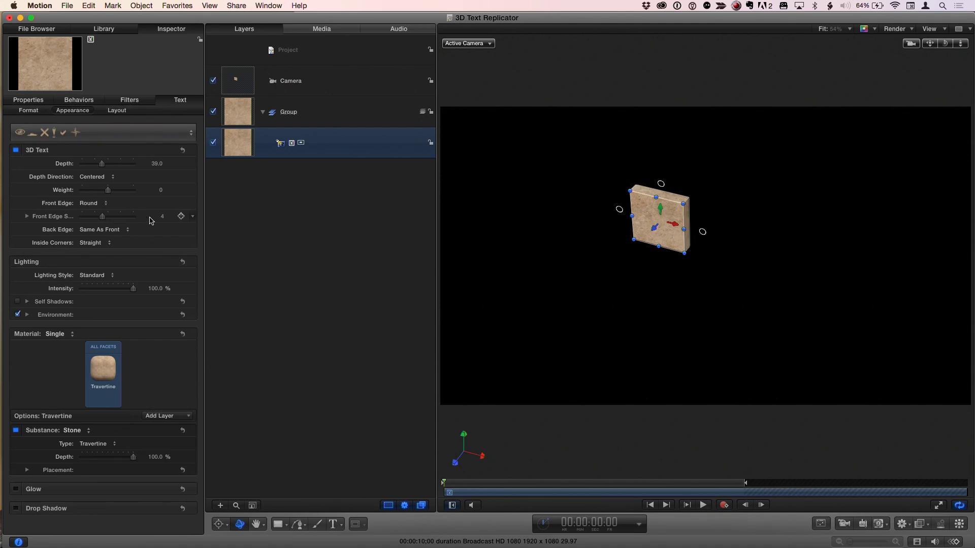
pyautogui.moveTo(162, 219); pyautogui.dragTo(183, 217)
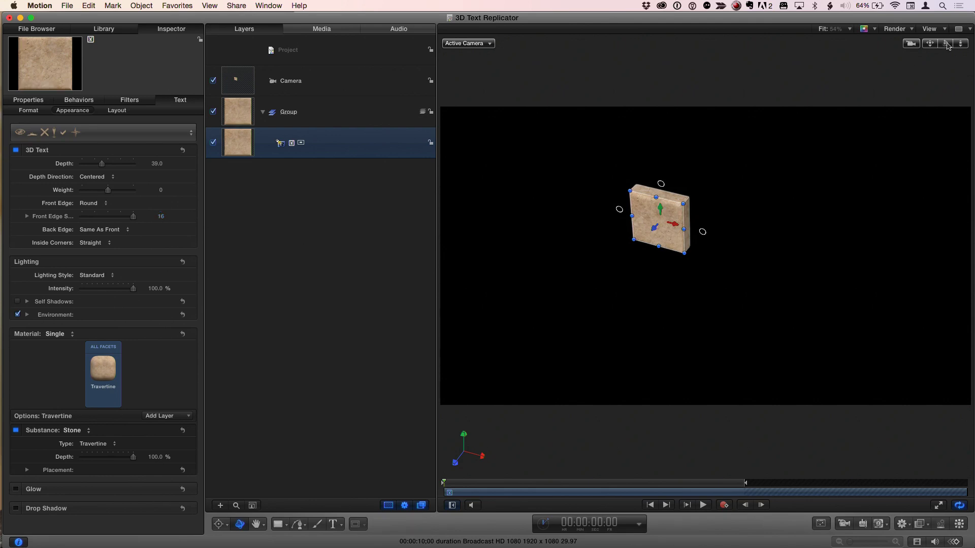
pyautogui.moveTo(948, 45); pyautogui.dragTo(948, 45)
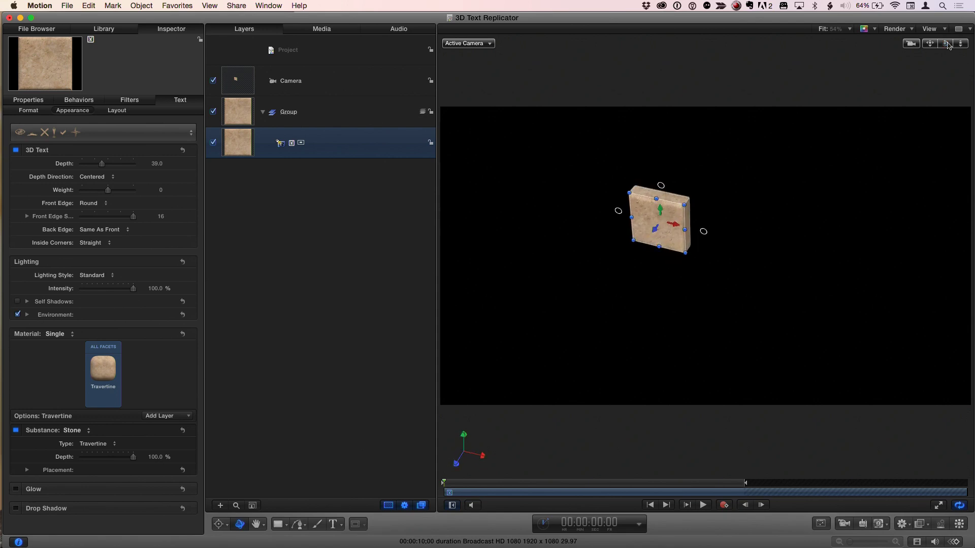
pyautogui.doubleClick(947, 44)
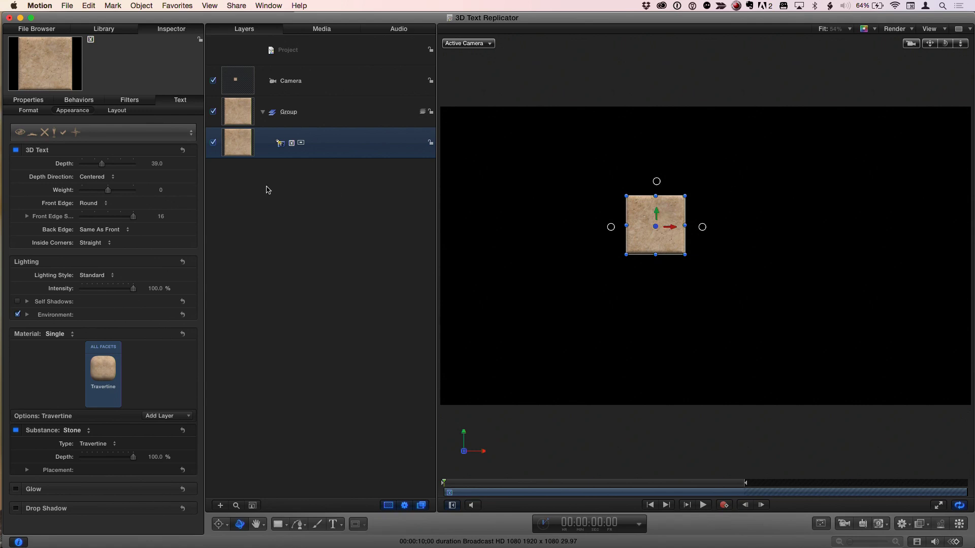
# Reset the tile's Transform and raise its anchor point to the tile centre at Y 91.6 px
pyautogui.click(32, 101)
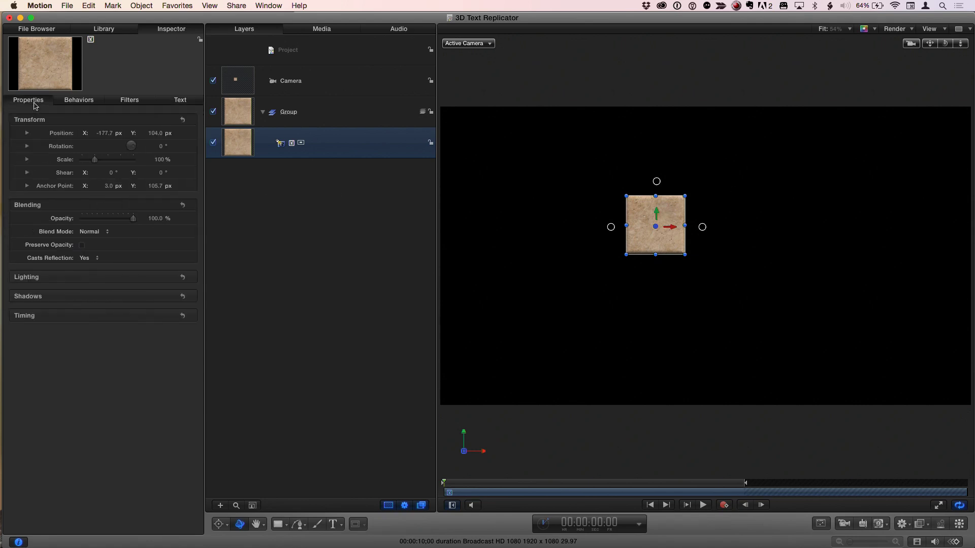
pyautogui.click(183, 120)
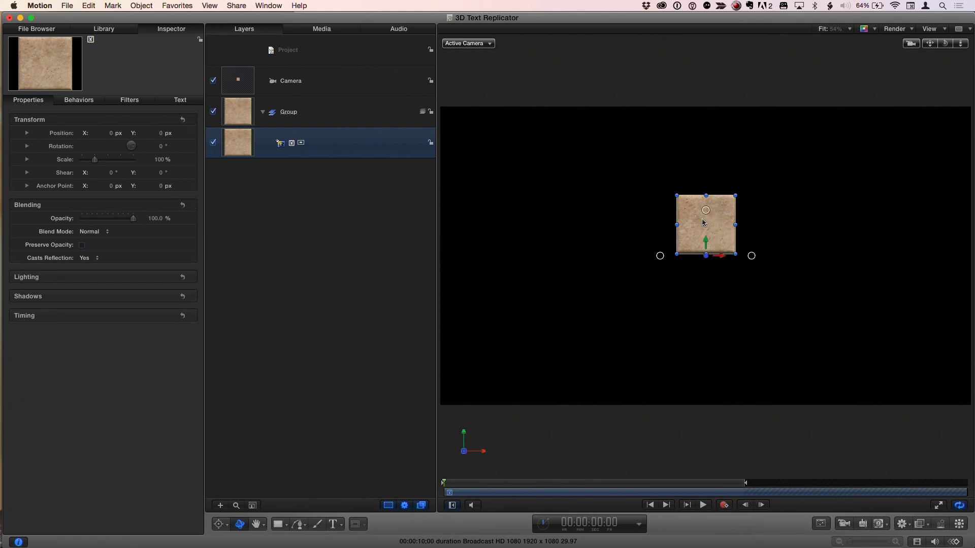
pyautogui.rightClick(729, 229)
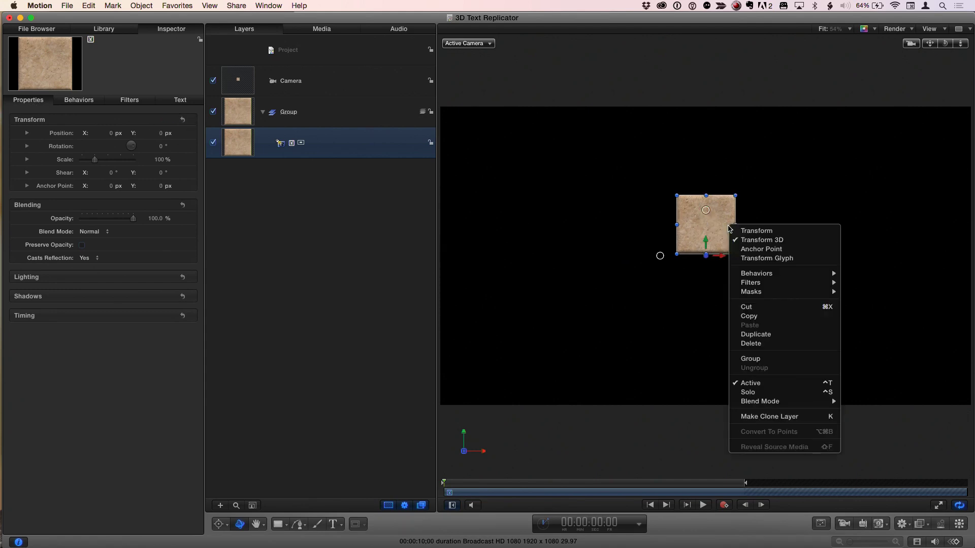
pyautogui.click(751, 249)
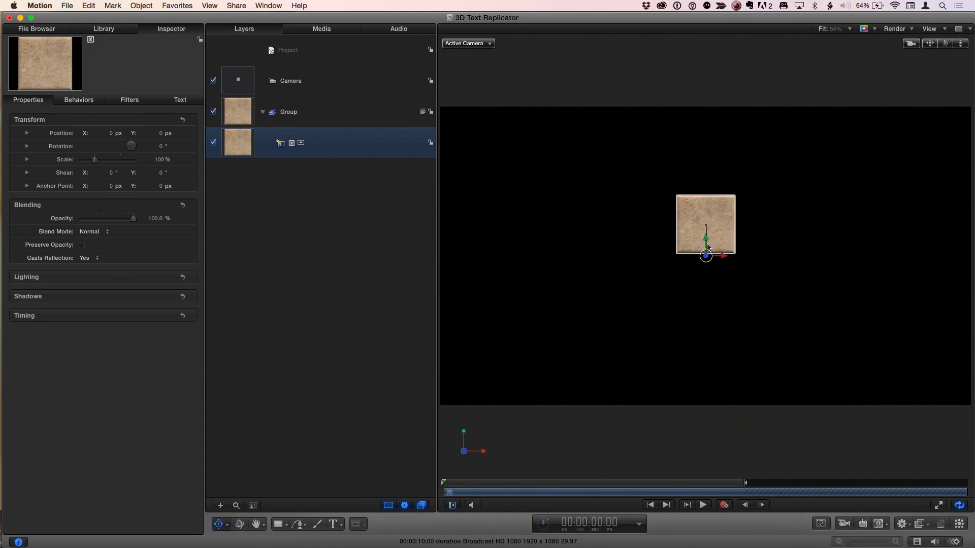
pyautogui.moveTo(707, 247)
pyautogui.mouseDown()
pyautogui.moveTo(706, 209)
pyautogui.moveTo(706, 231)
pyautogui.mouseUp()
pyautogui.press('q')
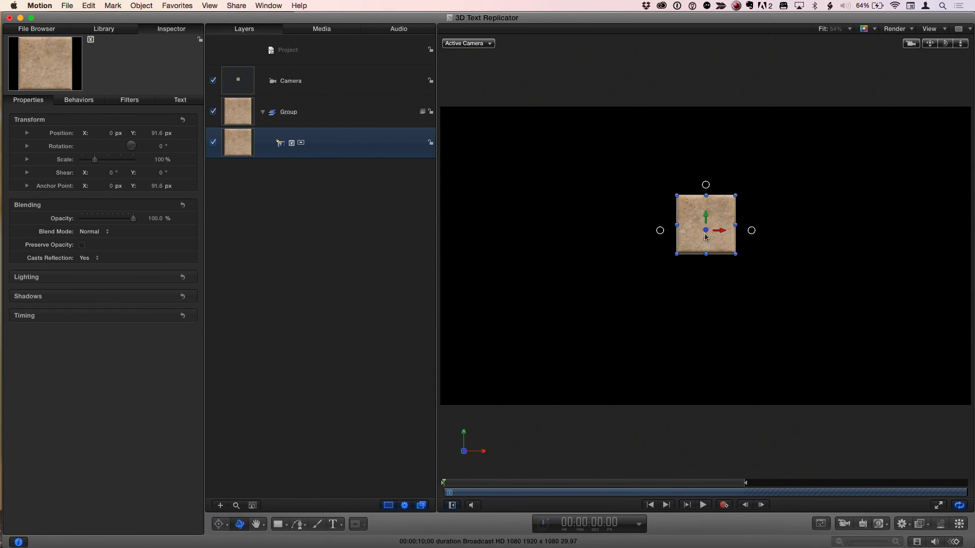
pyautogui.press('l')
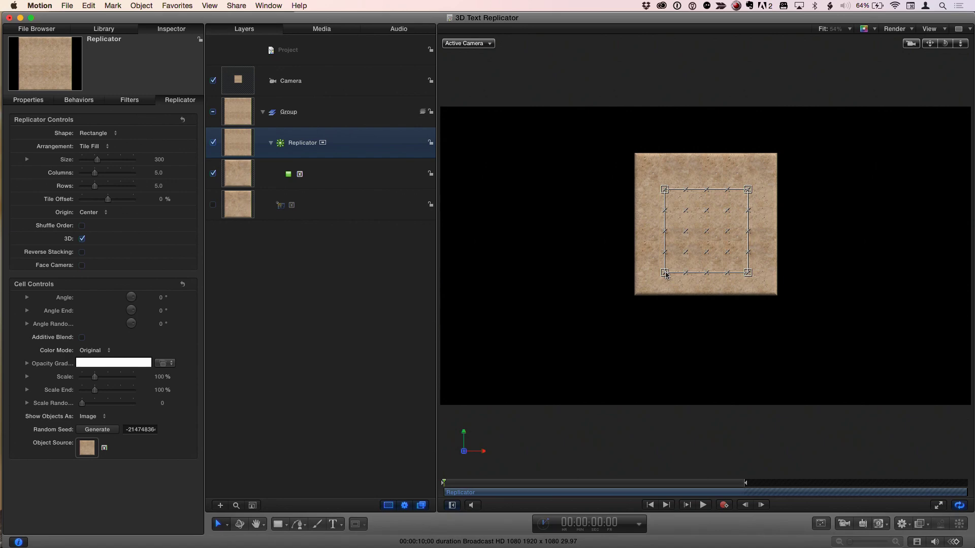
# Enlarge the 5×5 tile grid to size 842.08, reposition it to fill the frame, and check it in perspective
pyautogui.moveTo(665, 274); pyautogui.dragTo(590, 348)
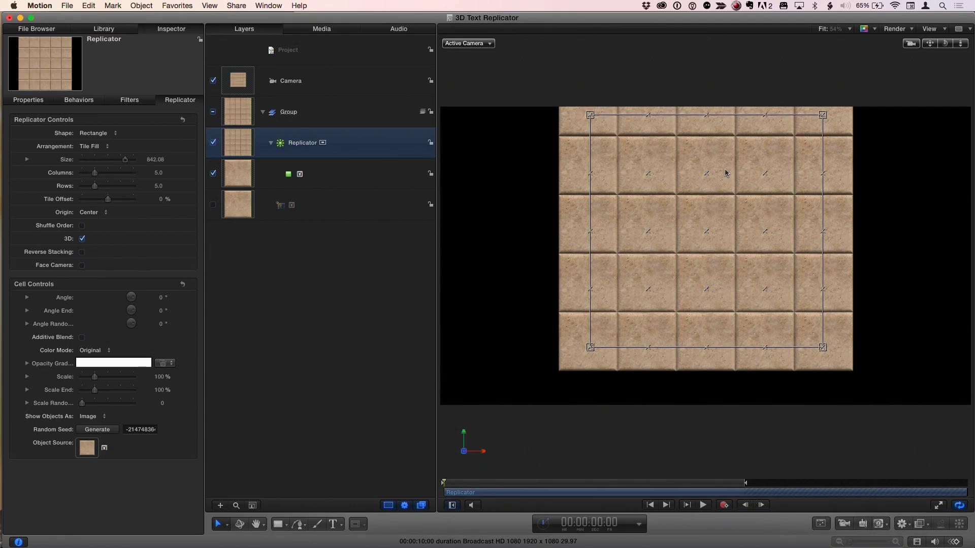
pyautogui.moveTo(725, 173); pyautogui.dragTo(727, 203)
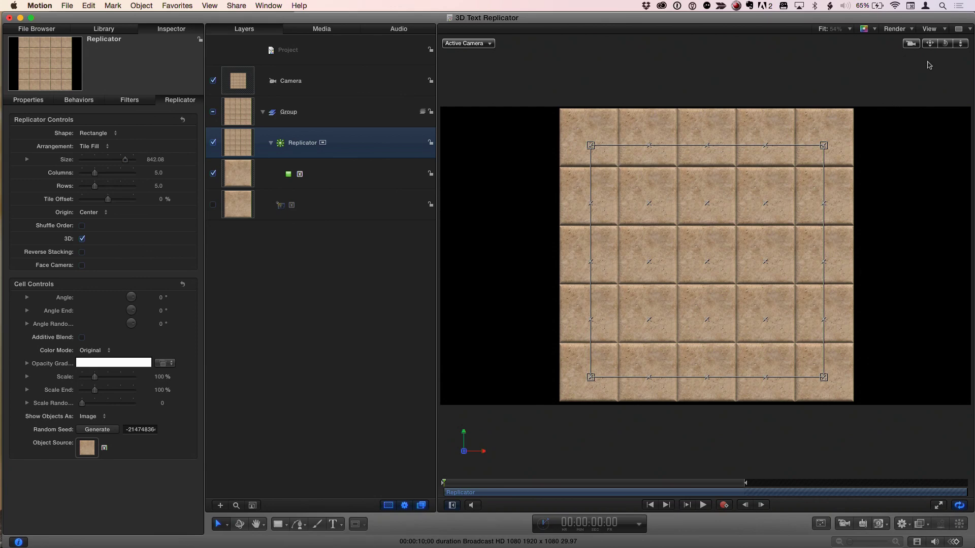
pyautogui.moveTo(946, 43)
pyautogui.mouseDown()
pyautogui.moveTo(869, 64)
pyautogui.moveTo(946, 46)
pyautogui.mouseUp()
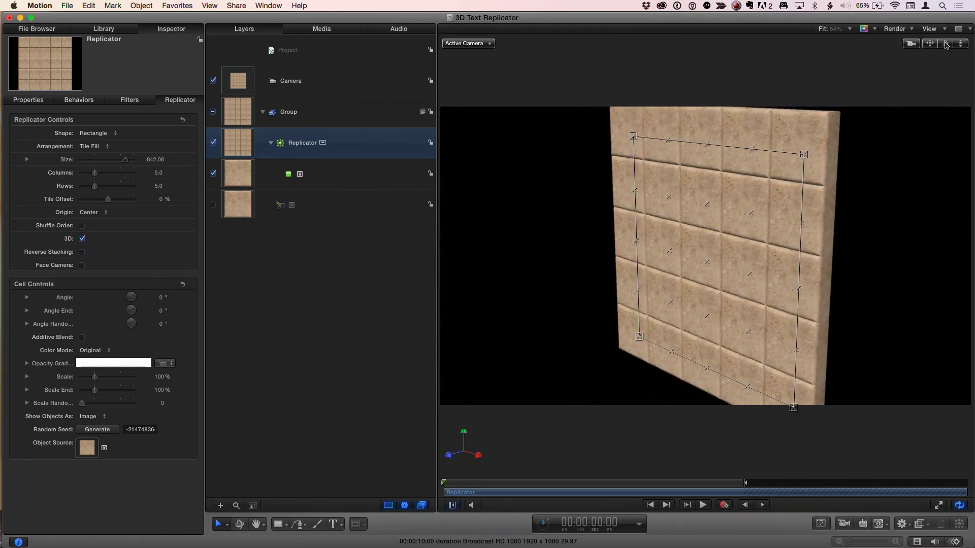
pyautogui.doubleClick(946, 44)
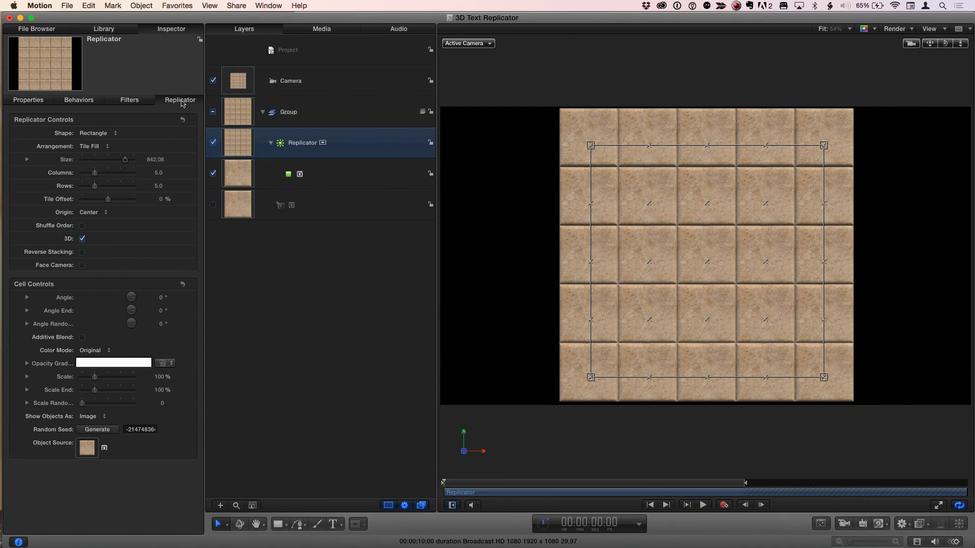
# Set the replicator's Origin to Upper Left
pyautogui.click(93, 217)
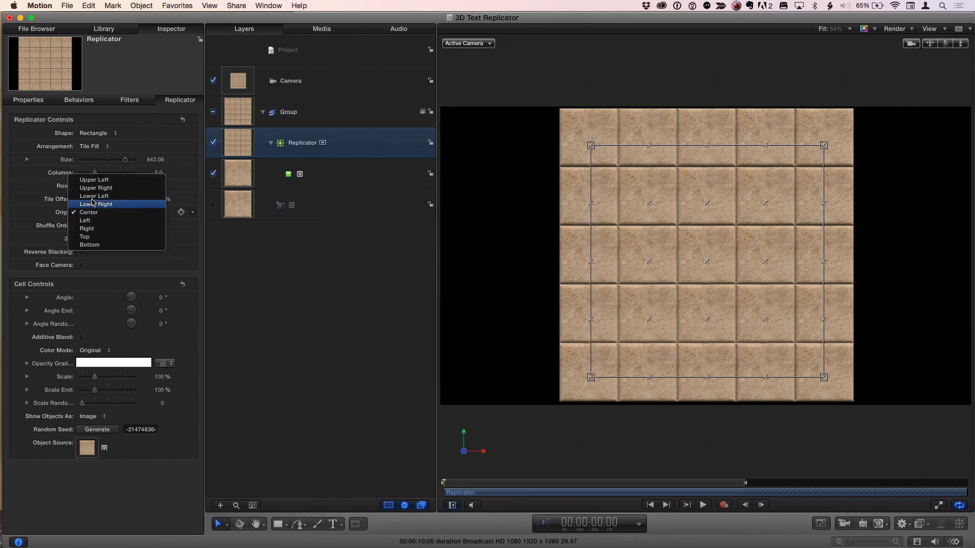
pyautogui.press('Escape')
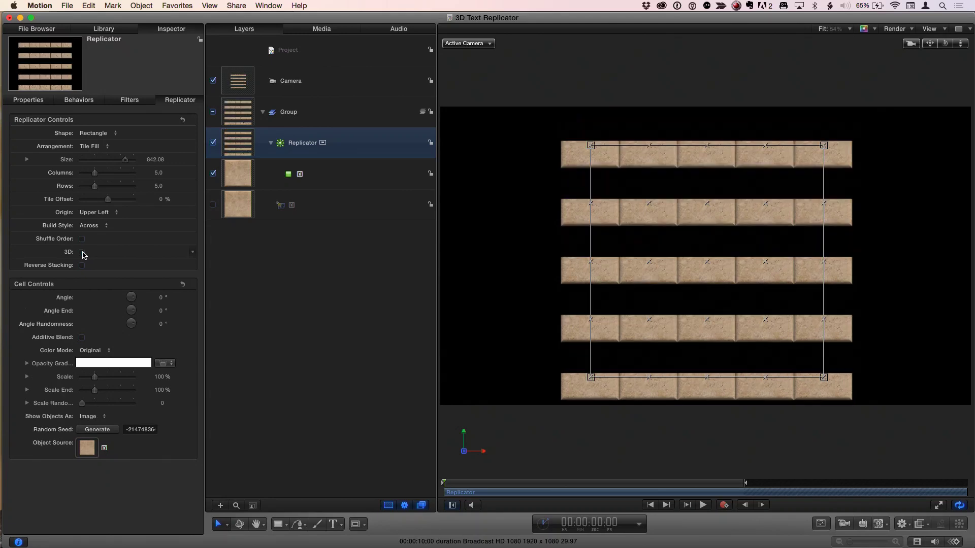
pyautogui.click(83, 253)
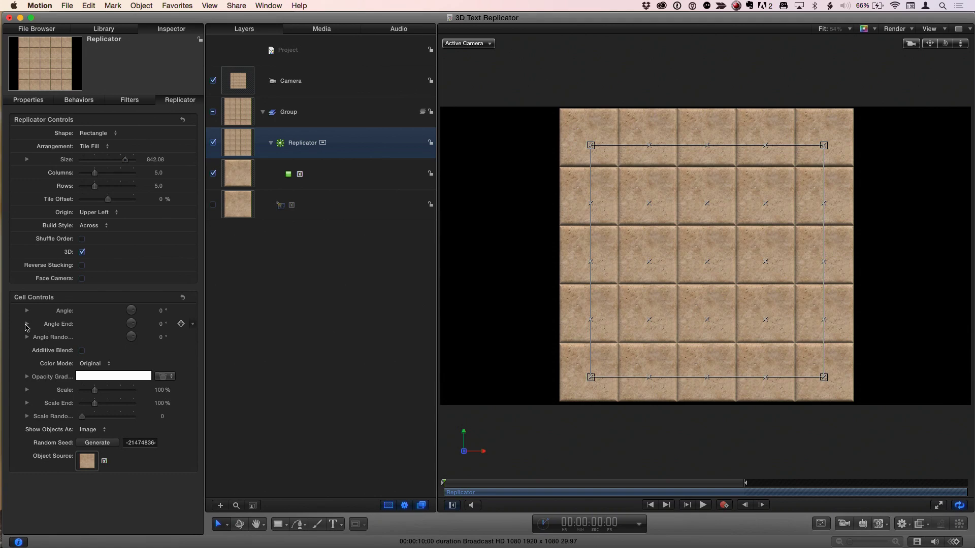
pyautogui.click(27, 325)
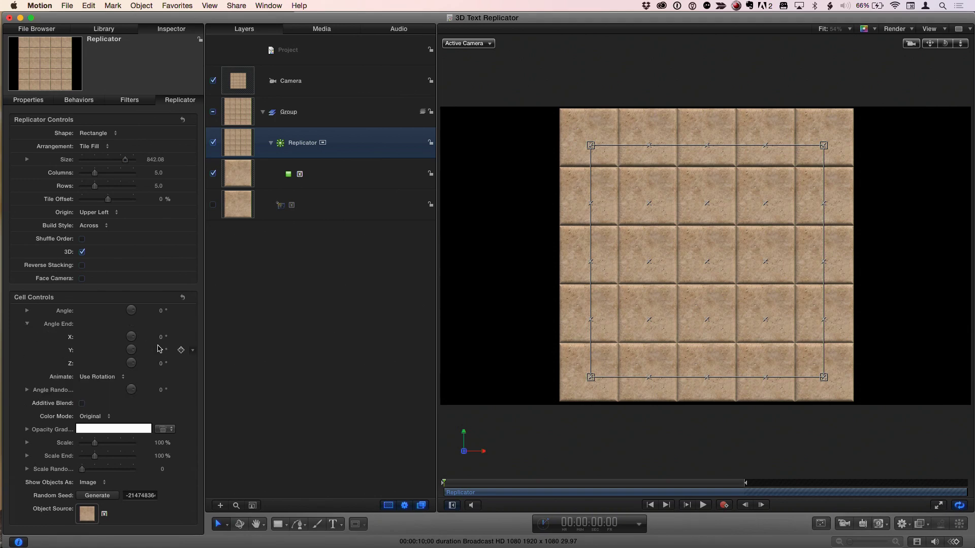
pyautogui.moveTo(157, 347); pyautogui.dragTo(161, 352)
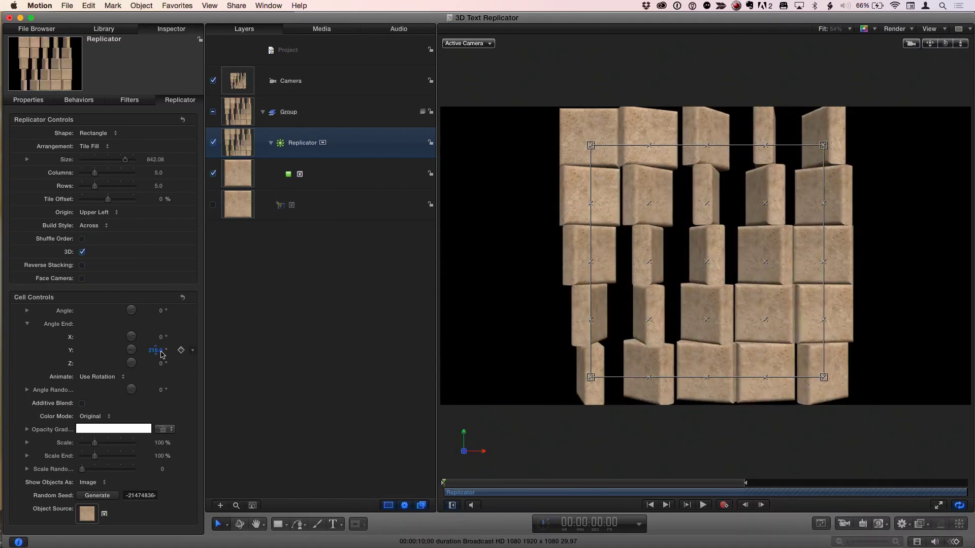
pyautogui.write('0')
pyautogui.press('Return')
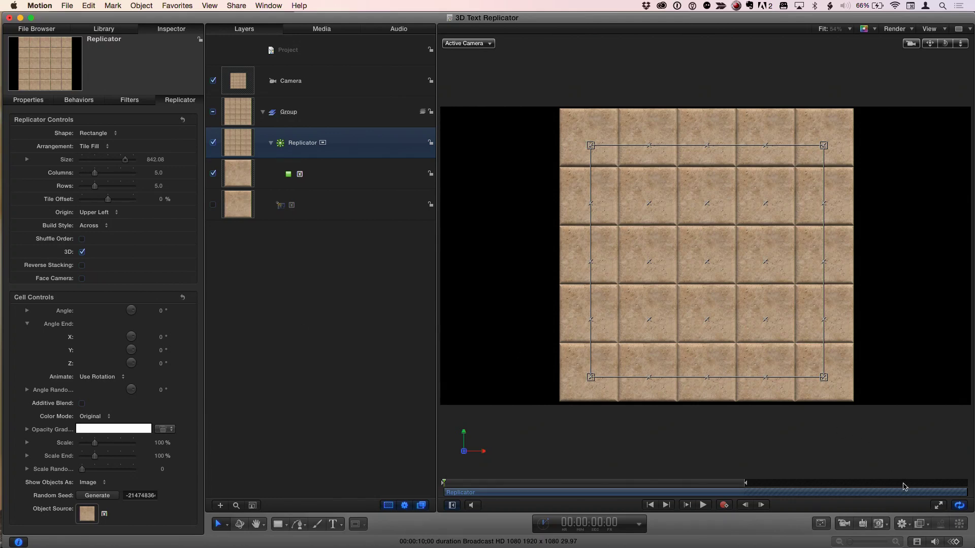
# Add a Sequence Replicator behaviour to the tile grid
pyautogui.click(902, 525)
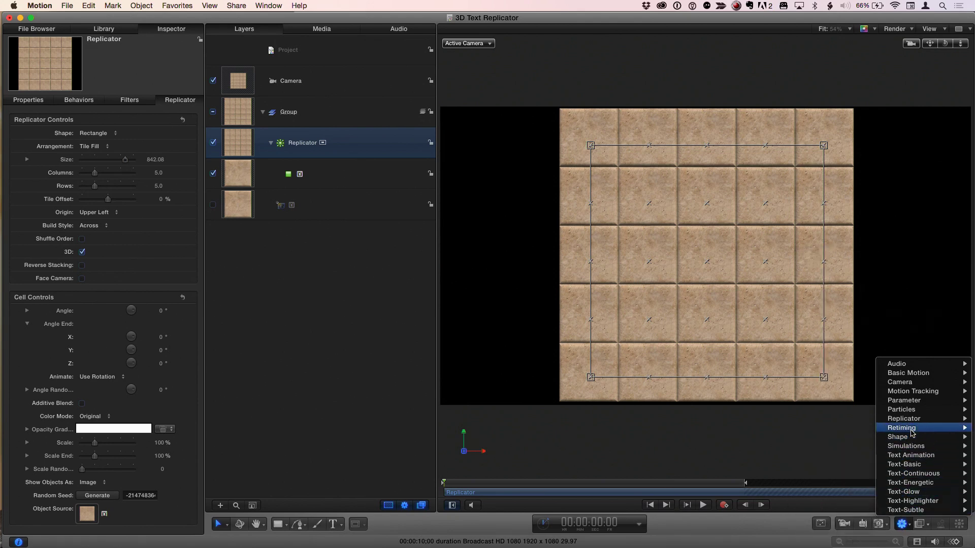
pyautogui.moveTo(911, 432)
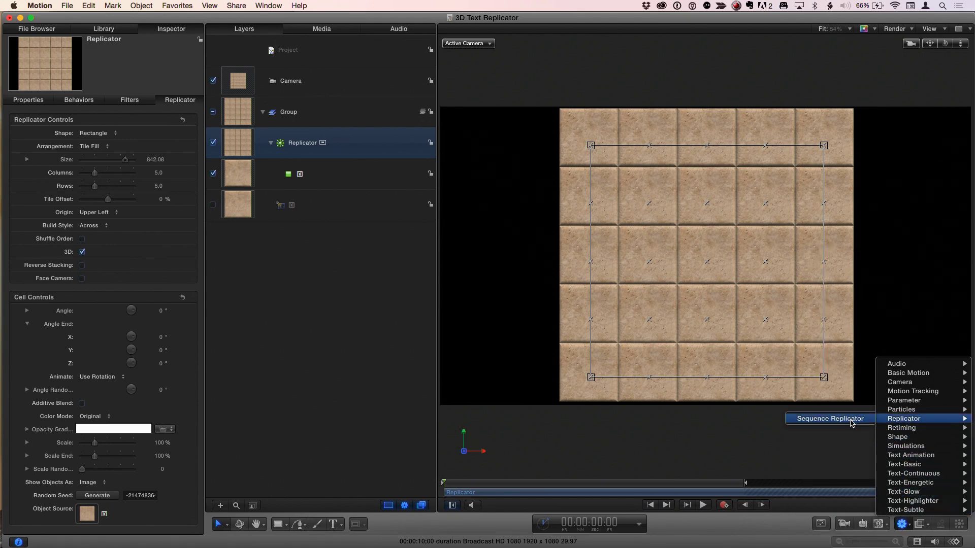
pyautogui.click(851, 420)
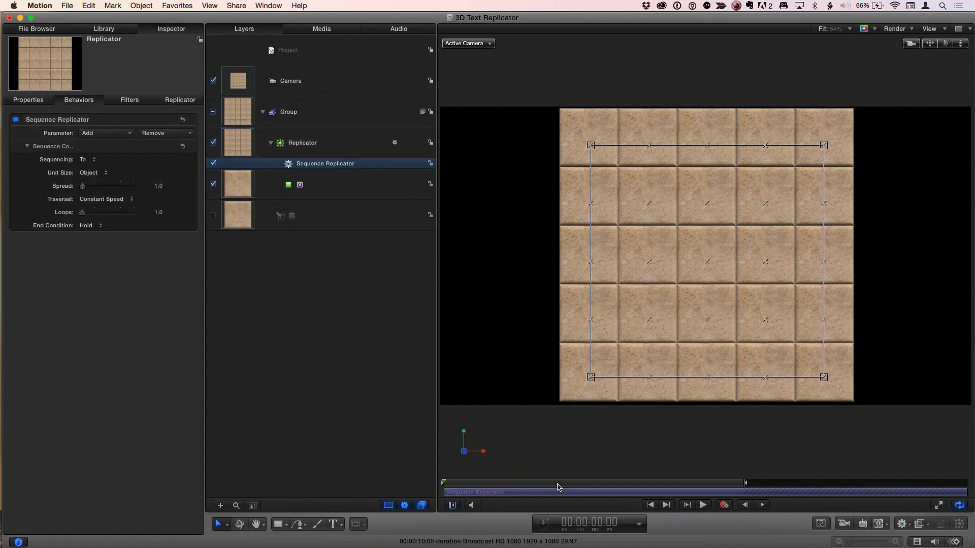
# Trim the behaviour and the play range to end at 00:00:03:24
pyautogui.moveTo(578, 486); pyautogui.dragTo(642, 484)
pyautogui.press('o')
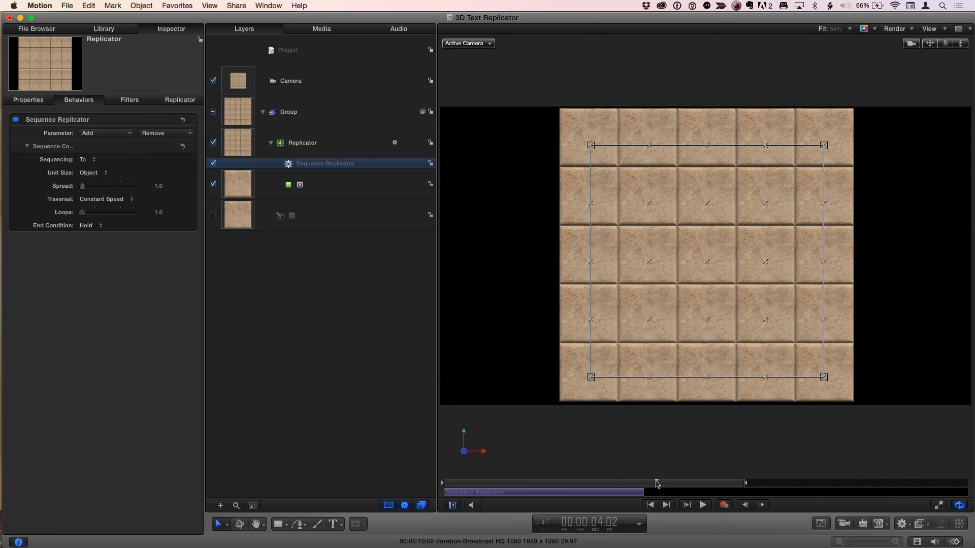
pyautogui.hotkey('shift', 'o')
pyautogui.press('alt+super+o')
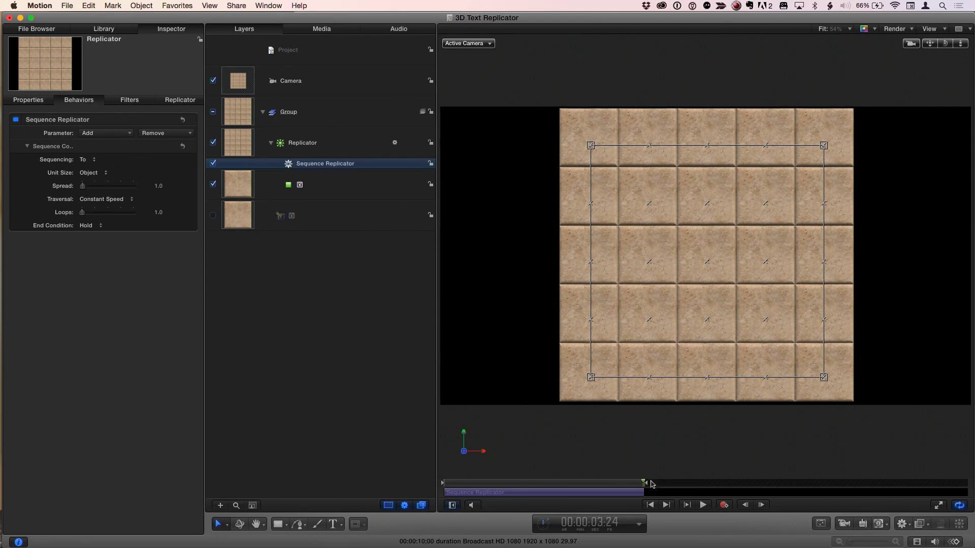
# Add Position to the Sequence Replicator's parameters and expand its X, Y, Z values
pyautogui.hotkey('shift', 'i')
pyautogui.click(116, 136)
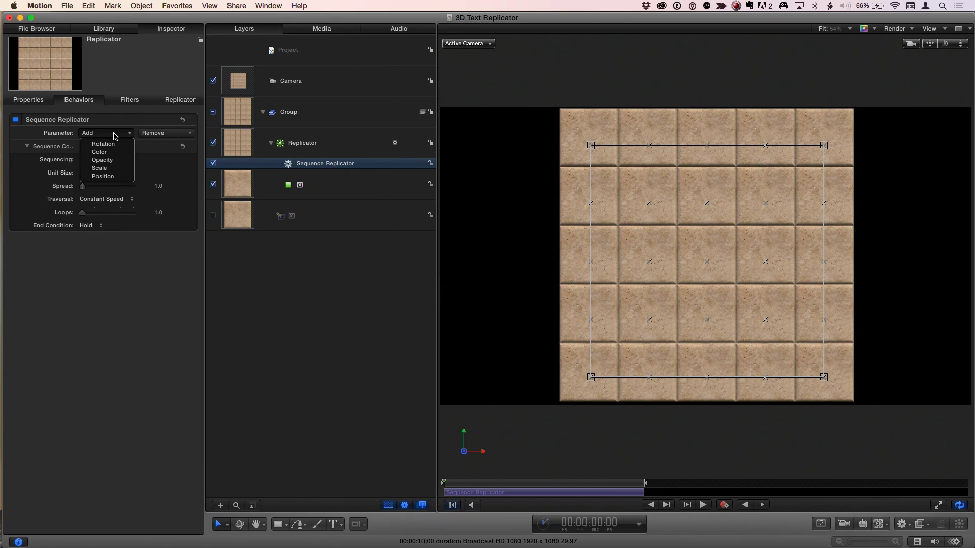
pyautogui.click(113, 177)
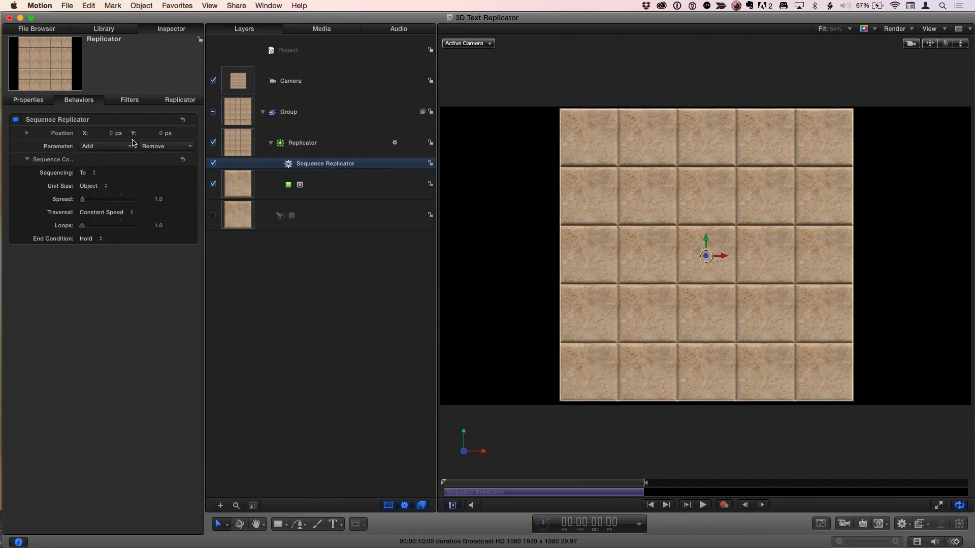
pyautogui.click(28, 133)
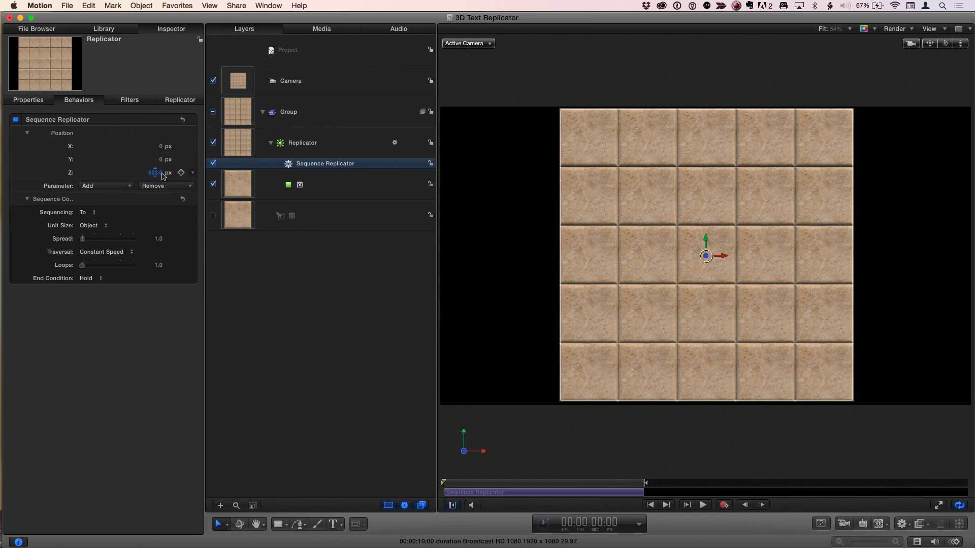
# Set the Position Z offset to -1143.2 px, previewing the tiles flying into place
pyautogui.click(517, 483)
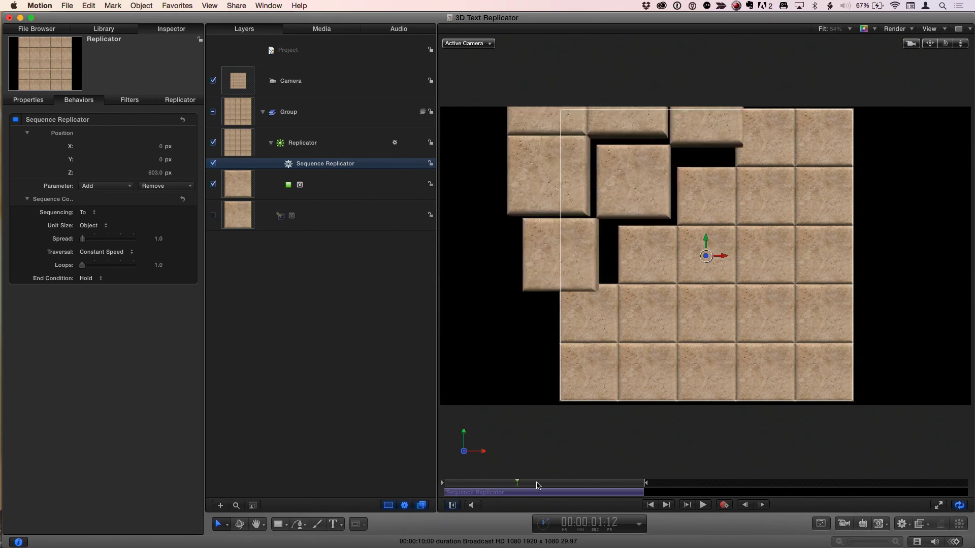
pyautogui.moveTo(538, 486); pyautogui.dragTo(429, 488)
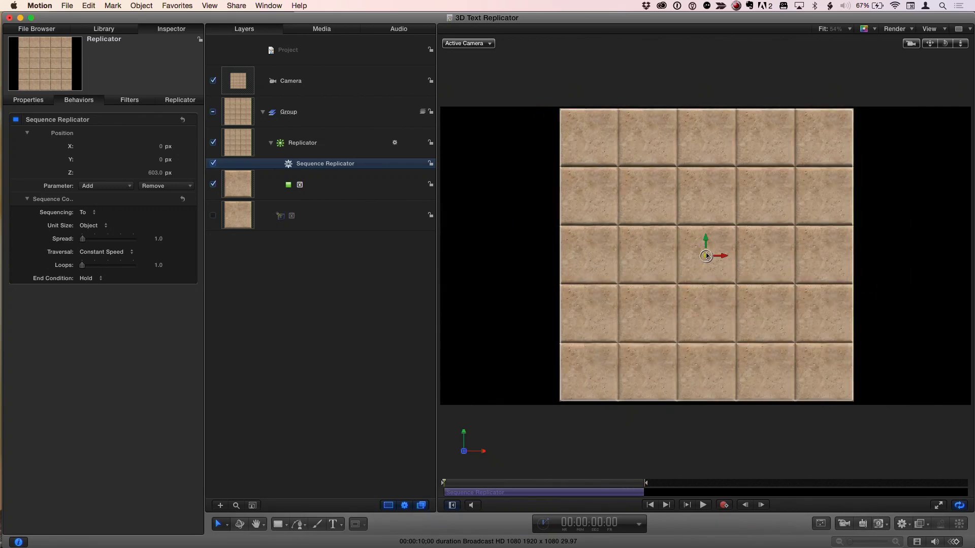
pyautogui.press('super+z')
pyautogui.moveTo(487, 482); pyautogui.dragTo(640, 483)
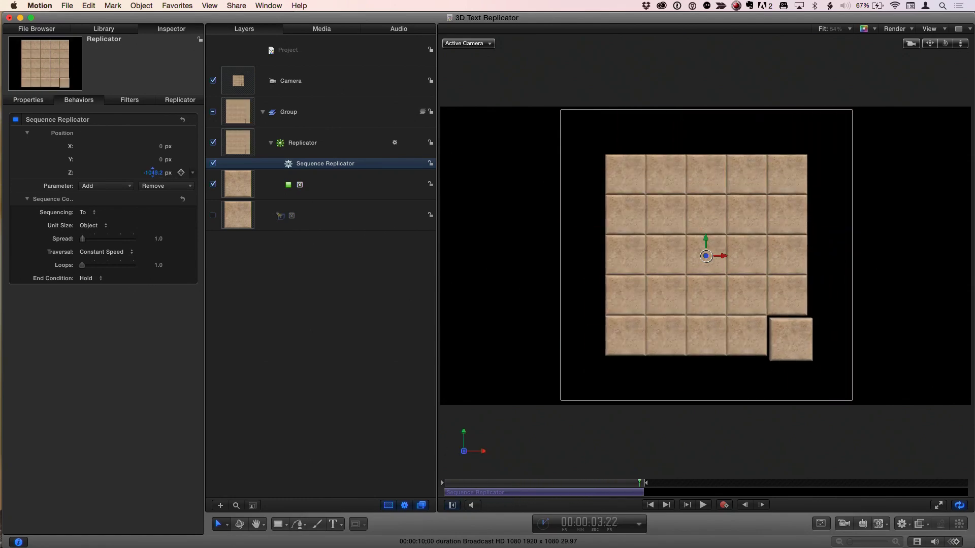
pyautogui.moveTo(152, 171); pyautogui.dragTo(129, 171)
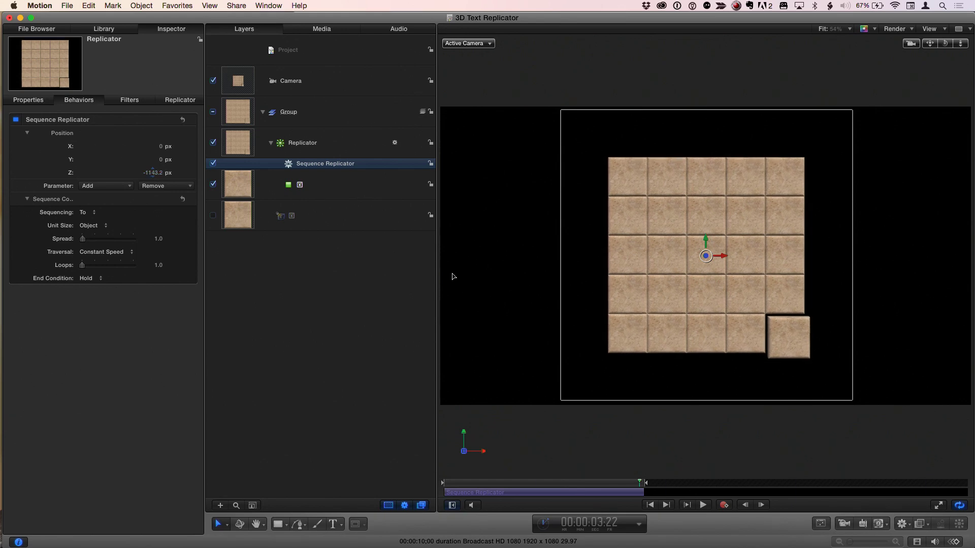
# Add Rotation to the sequenced parameters and expand its X, Y, Z values
pyautogui.click(112, 190)
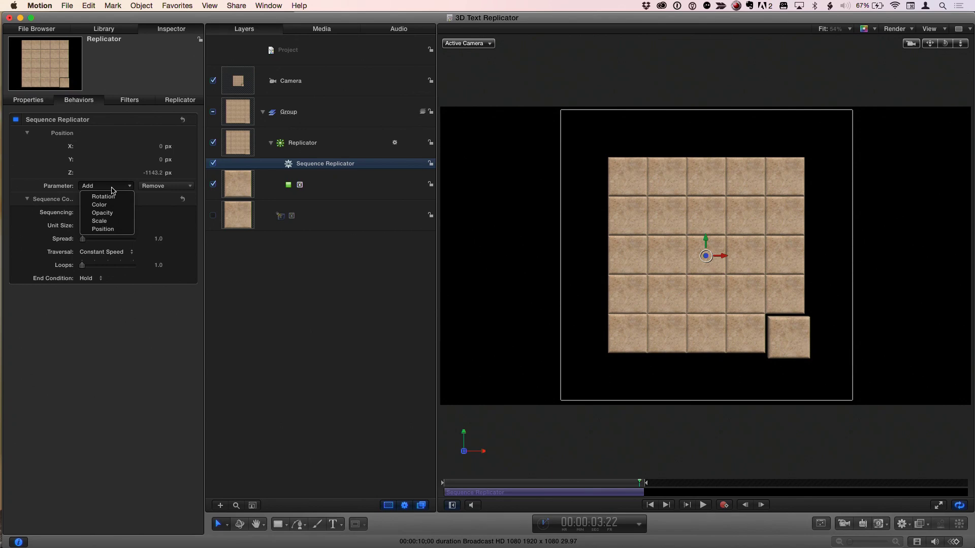
pyautogui.click(113, 198)
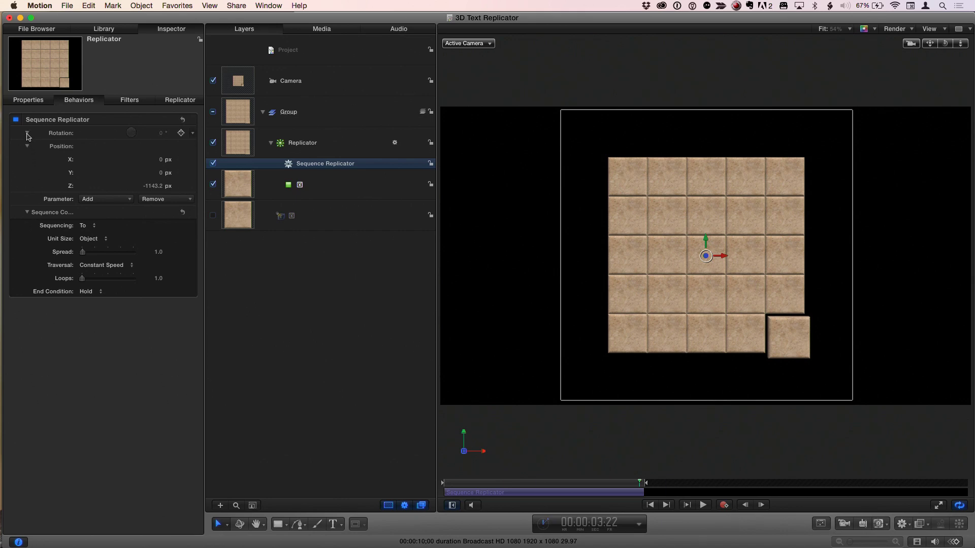
pyautogui.click(27, 134)
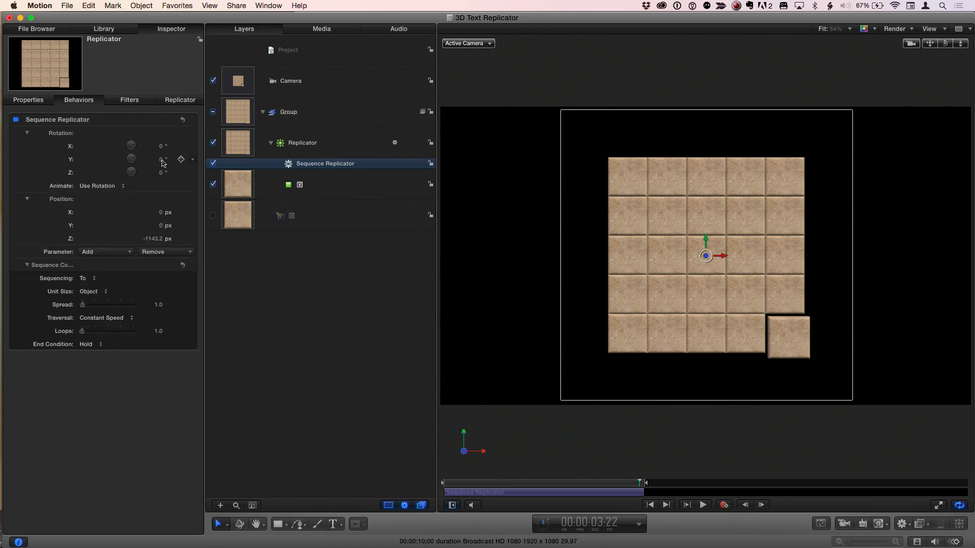
# Set both Y and X rotation to 180° and return to the animation start
pyautogui.click(162, 161)
pyautogui.write('18')
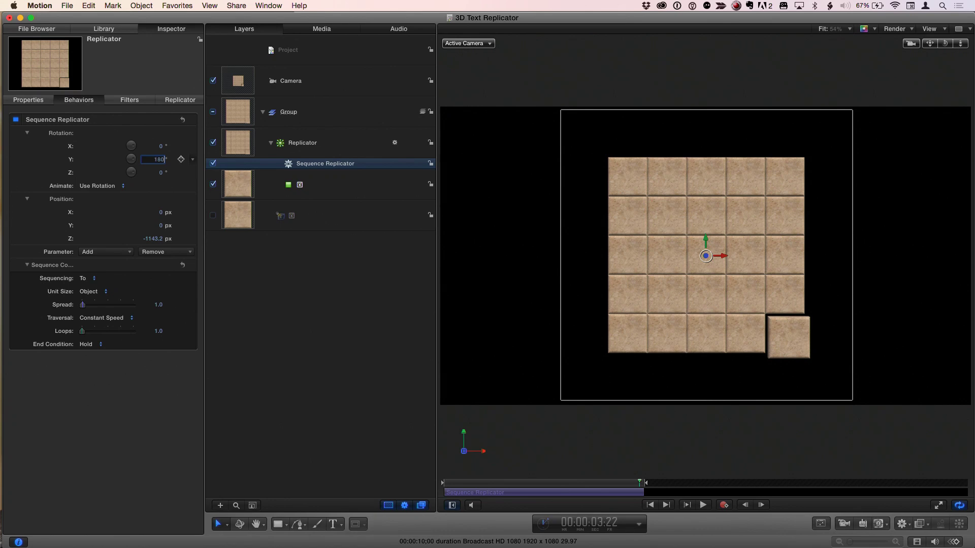
pyautogui.press('Return')
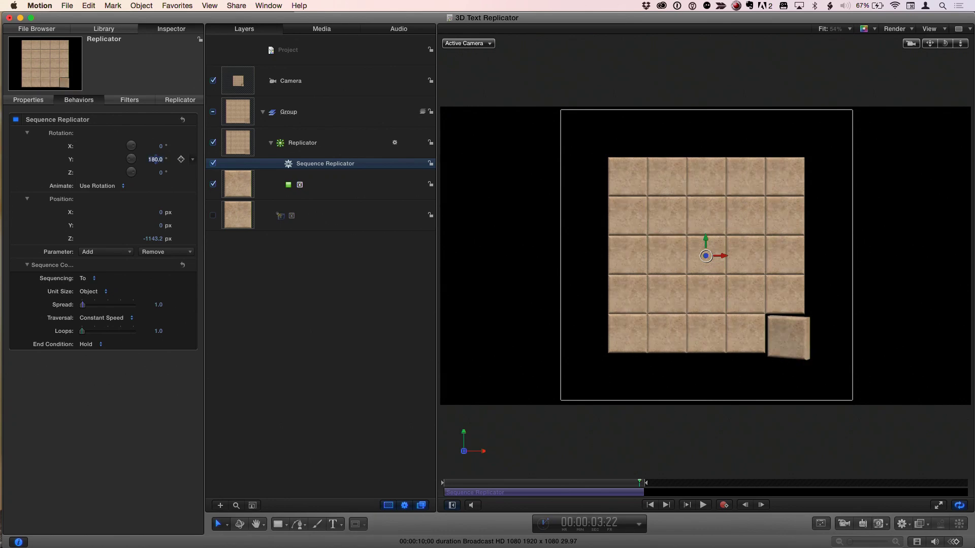
pyautogui.click(161, 146)
pyautogui.write('180')
pyautogui.press('Return')
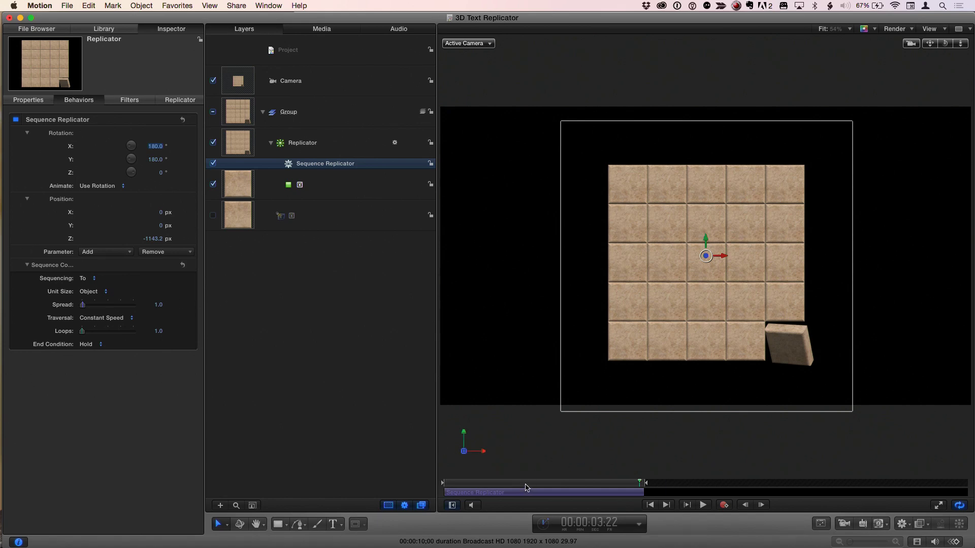
pyautogui.click(650, 505)
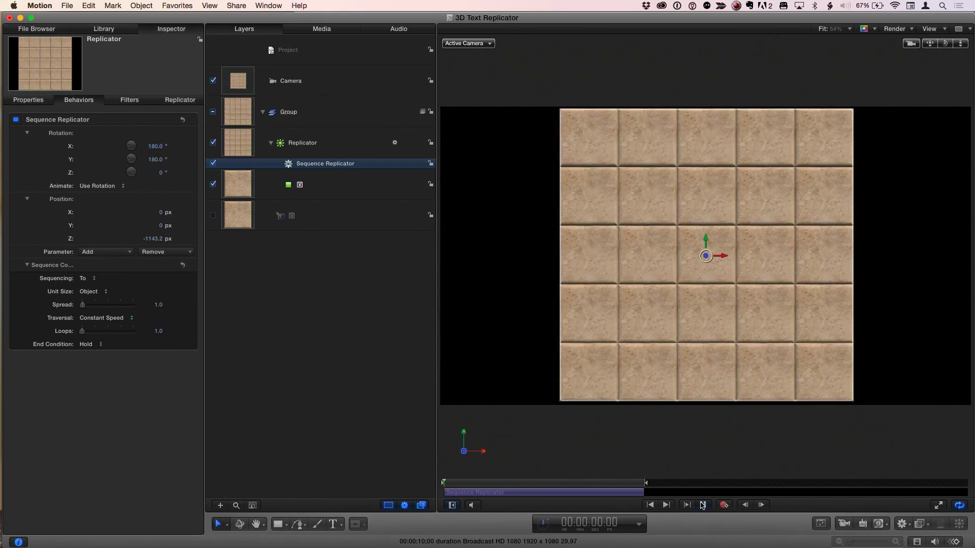
# Preview the animation while raising the Sequence Replicator Spread to 27.0
pyautogui.click(702, 505)
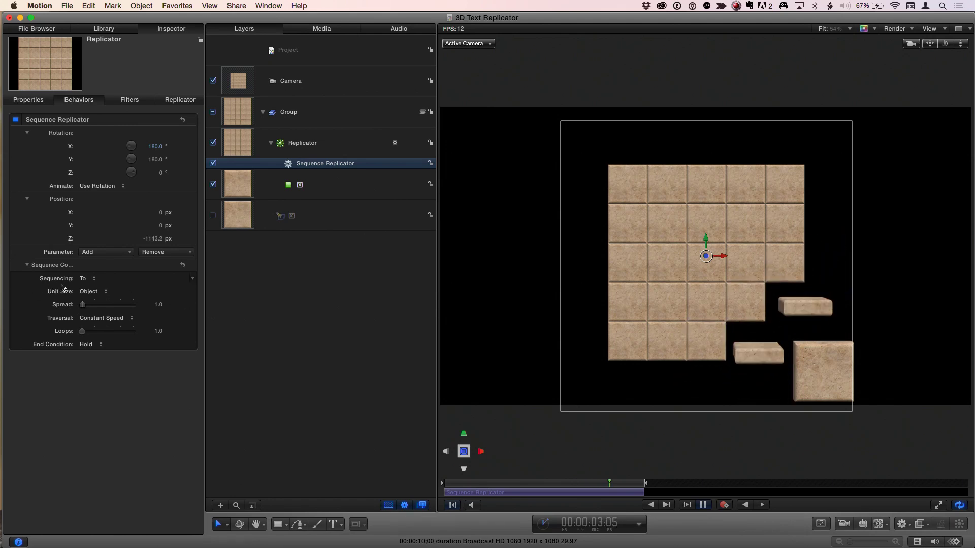
pyautogui.click(95, 305)
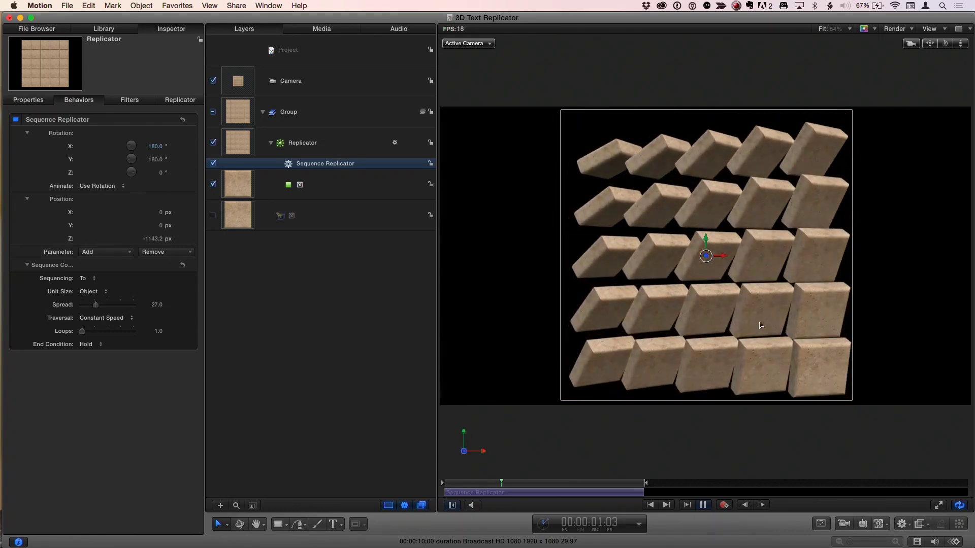
pyautogui.press('space')
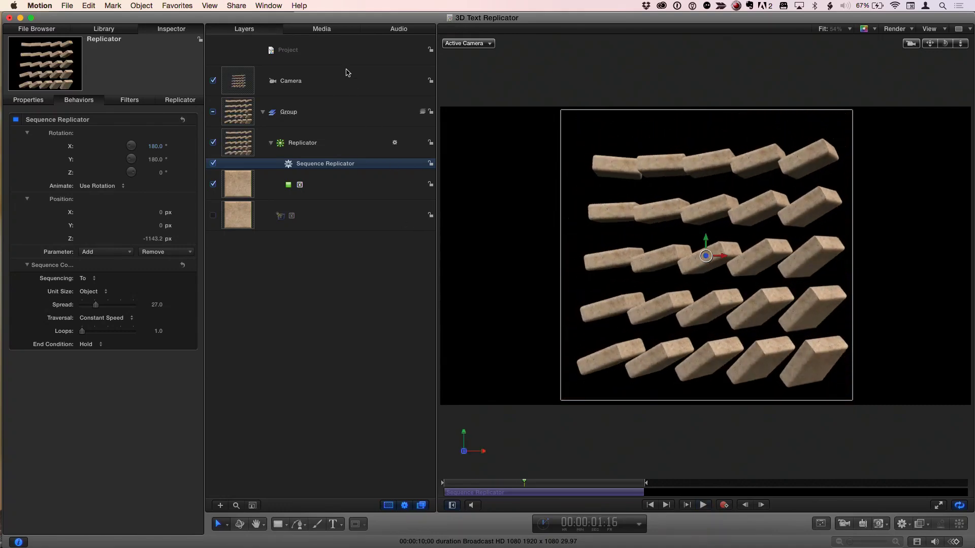
# Orbit the Camera layer close to the tile wall and preview through to the end near 3:18
pyautogui.click(343, 88)
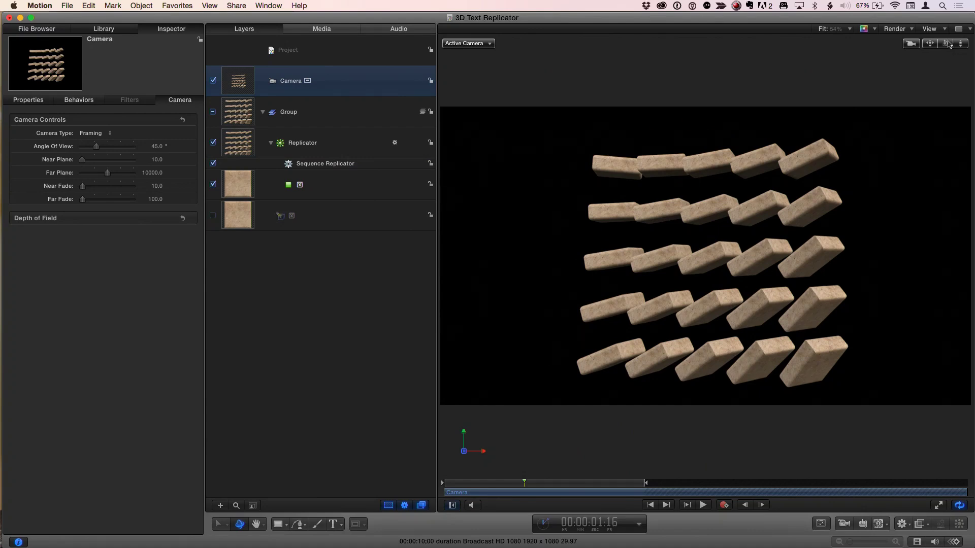
pyautogui.moveTo(949, 44); pyautogui.dragTo(924, 96)
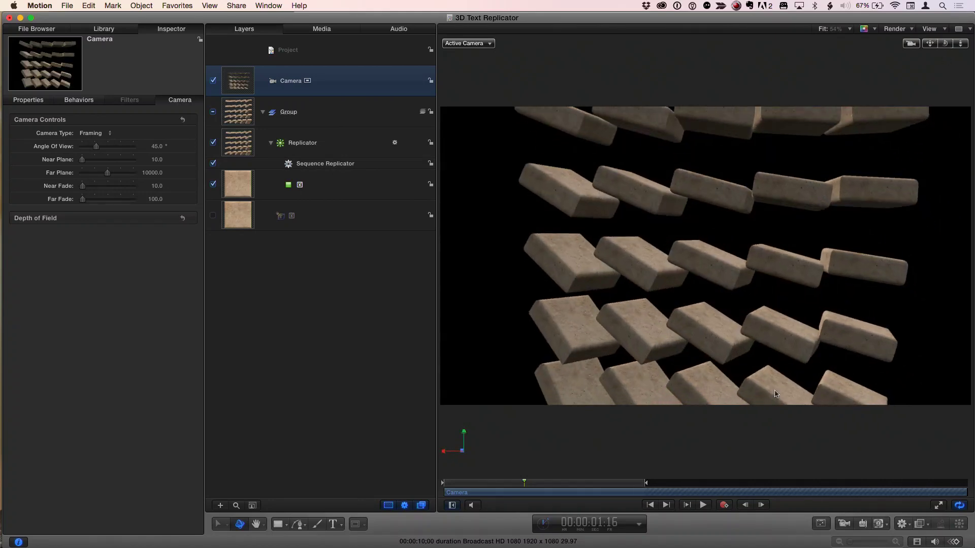
pyautogui.click(651, 505)
pyautogui.click(702, 505)
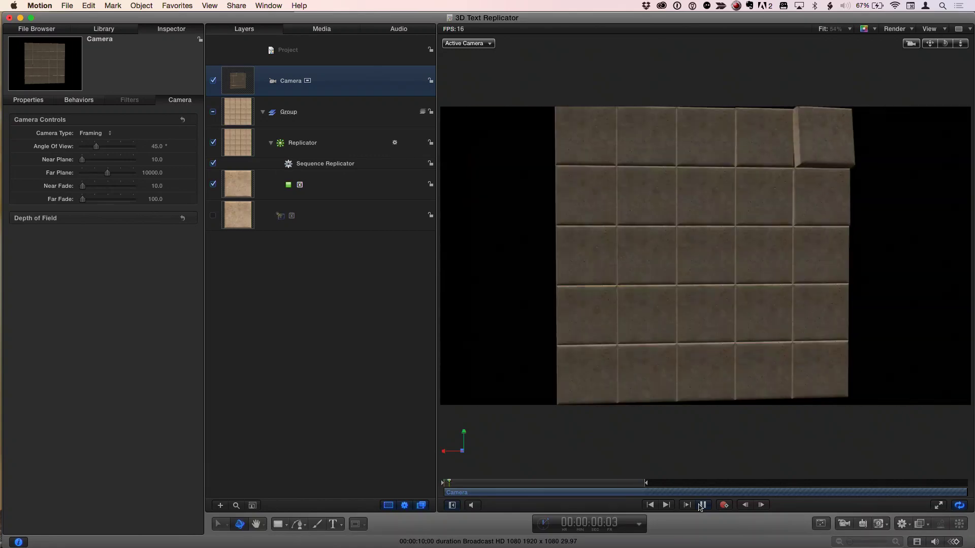
pyautogui.click(702, 506)
pyautogui.moveTo(573, 483); pyautogui.dragTo(631, 484)
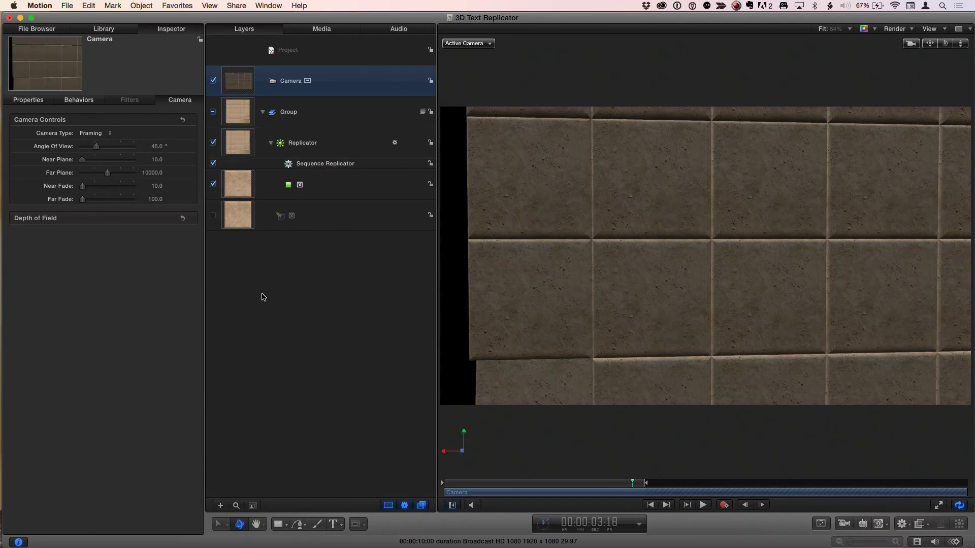
# Change the travertine tile layer's Lighting Style from Backlit to Below, then return near the timeline start
pyautogui.click(316, 215)
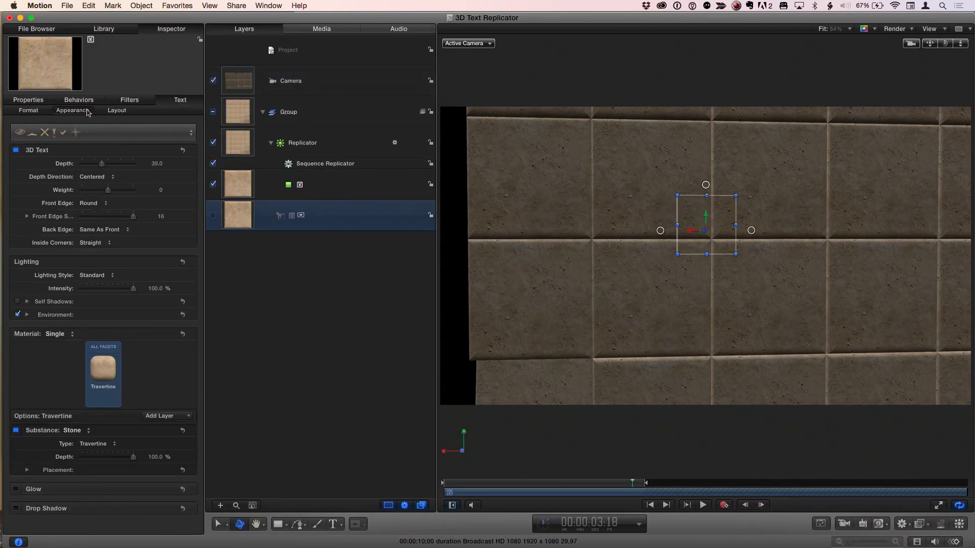
pyautogui.click(103, 276)
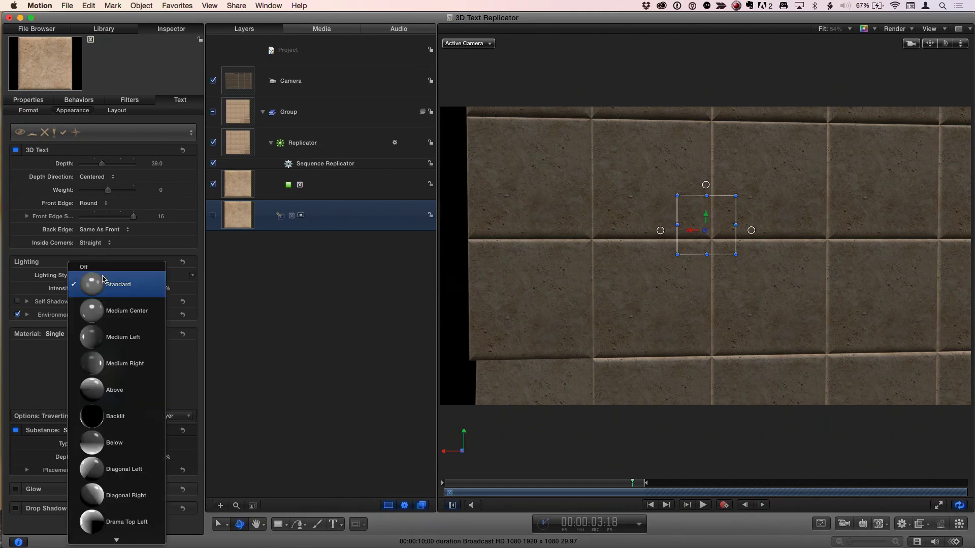
pyautogui.click(115, 412)
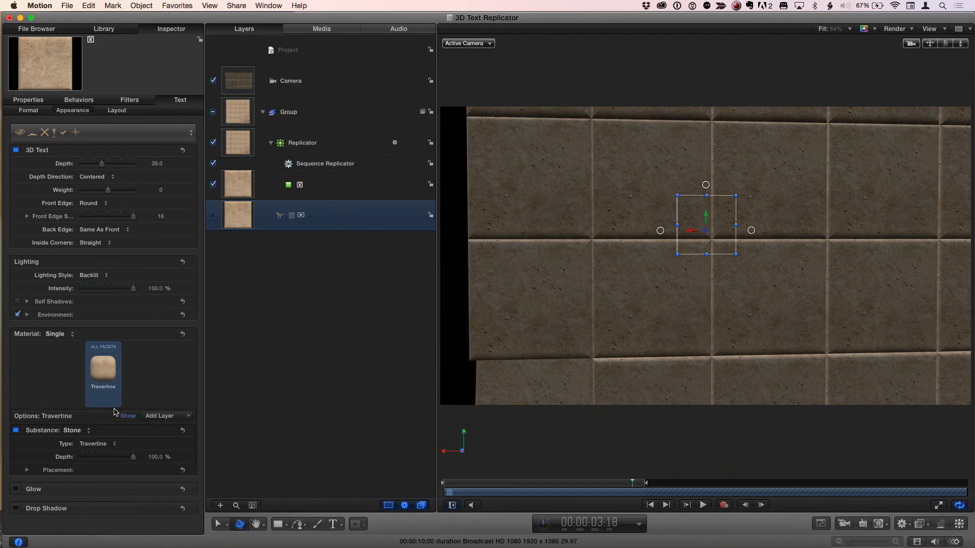
pyautogui.moveTo(104, 377)
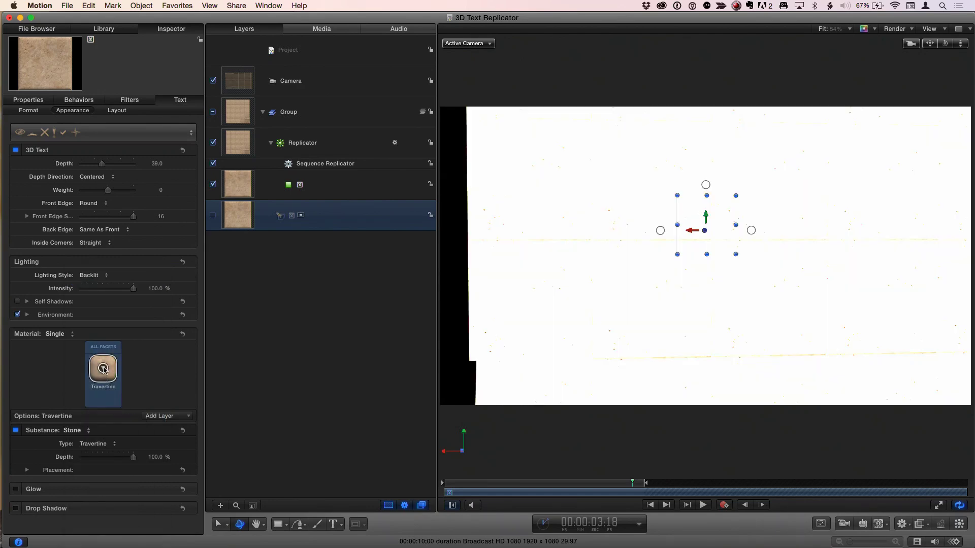
pyautogui.click(101, 279)
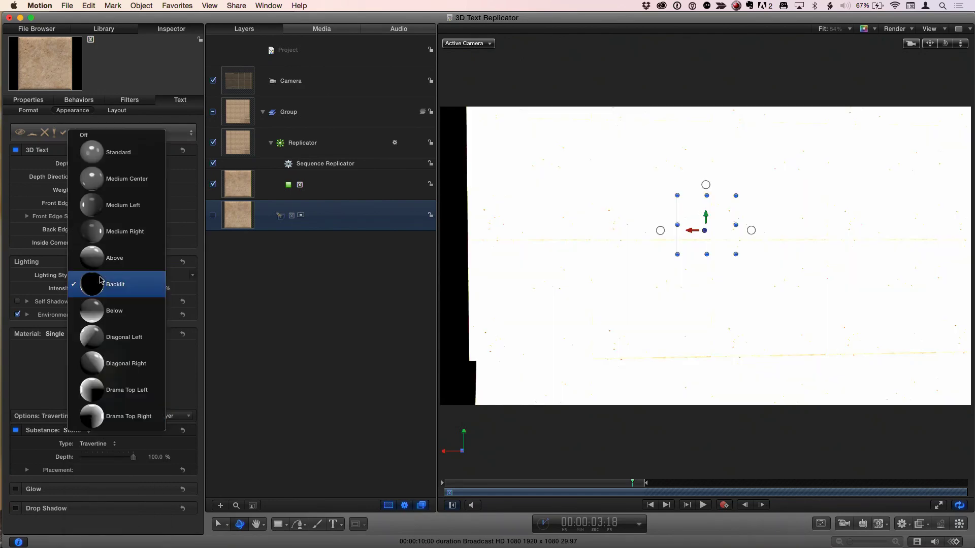
pyautogui.click(106, 310)
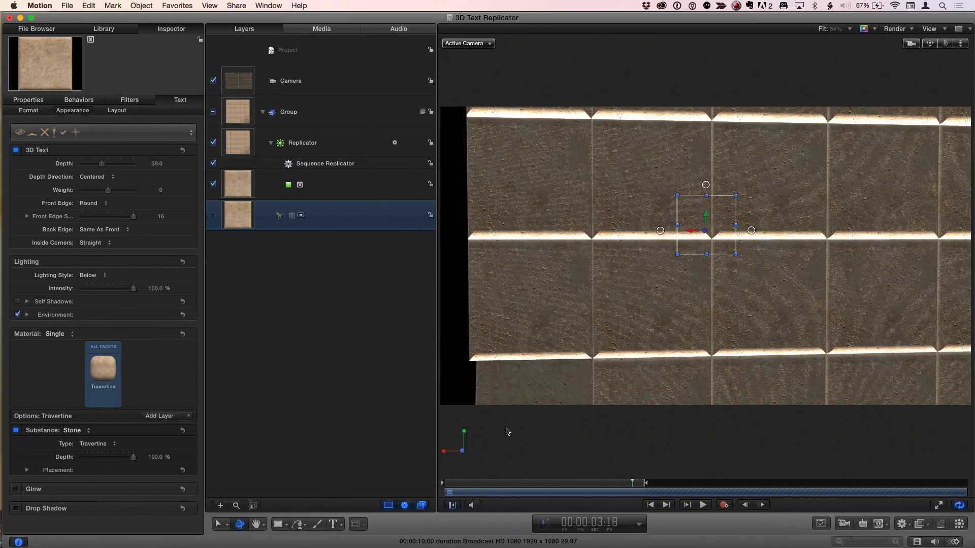
pyautogui.click(462, 482)
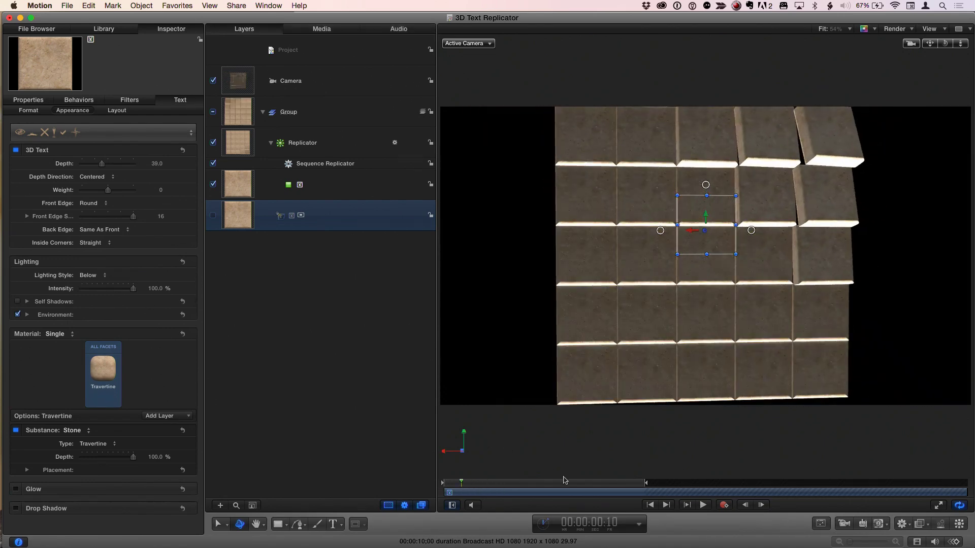
pyautogui.click(704, 504)
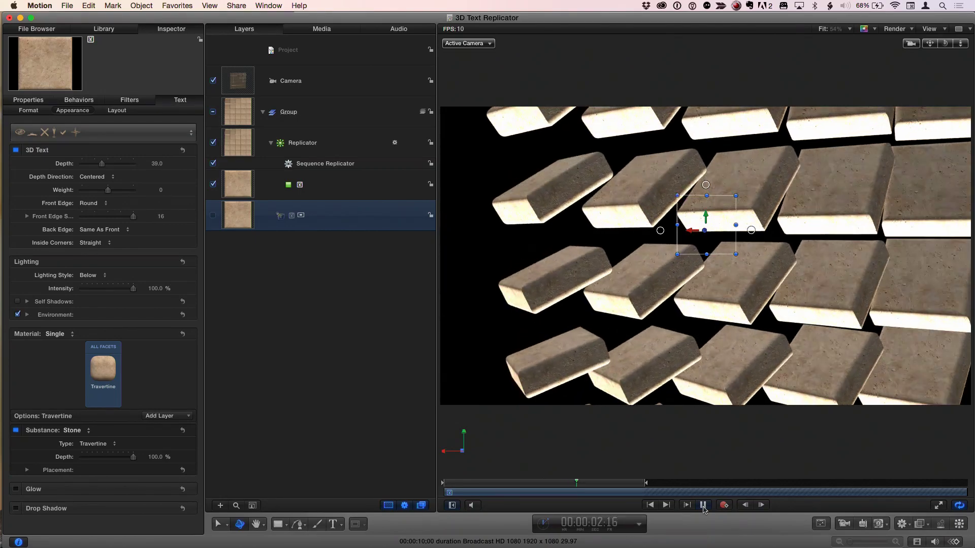
pyautogui.click(703, 505)
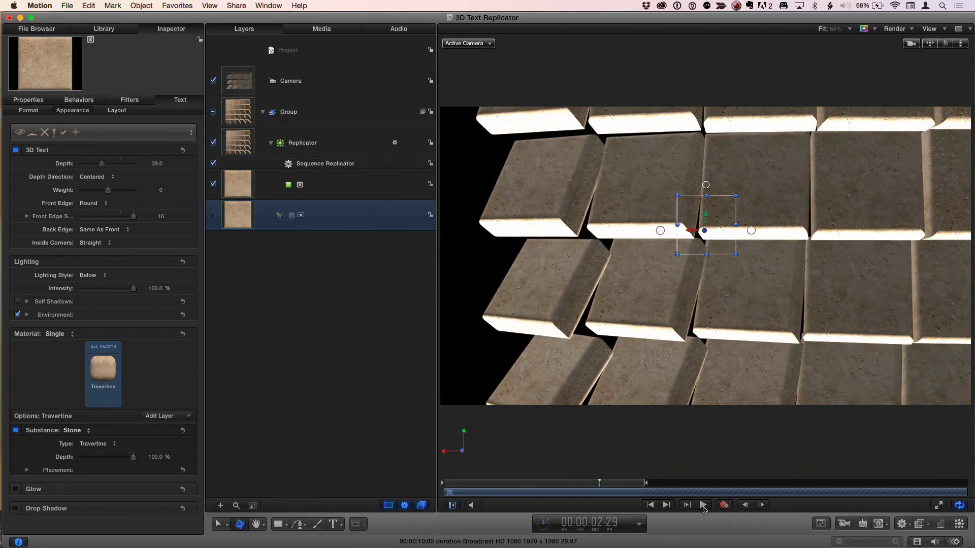